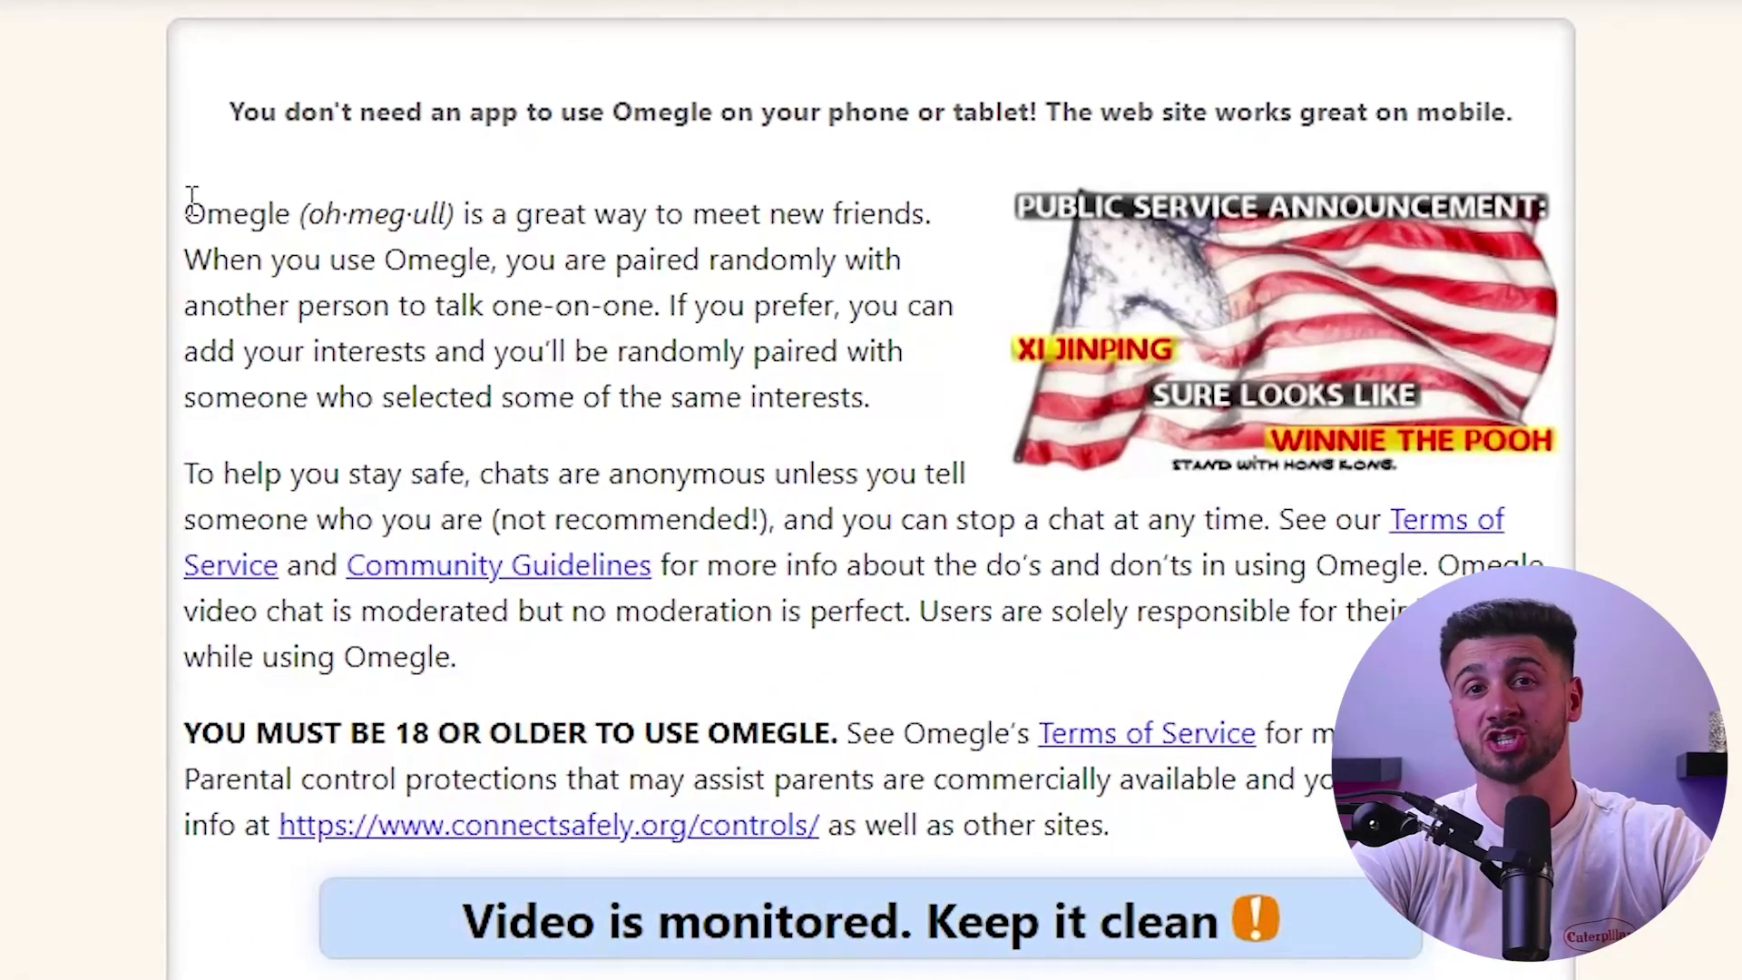
Step: Highlight the opening paragraph on Omegle's welcome page that describes Omegle
drag(546, 258, 884, 369)
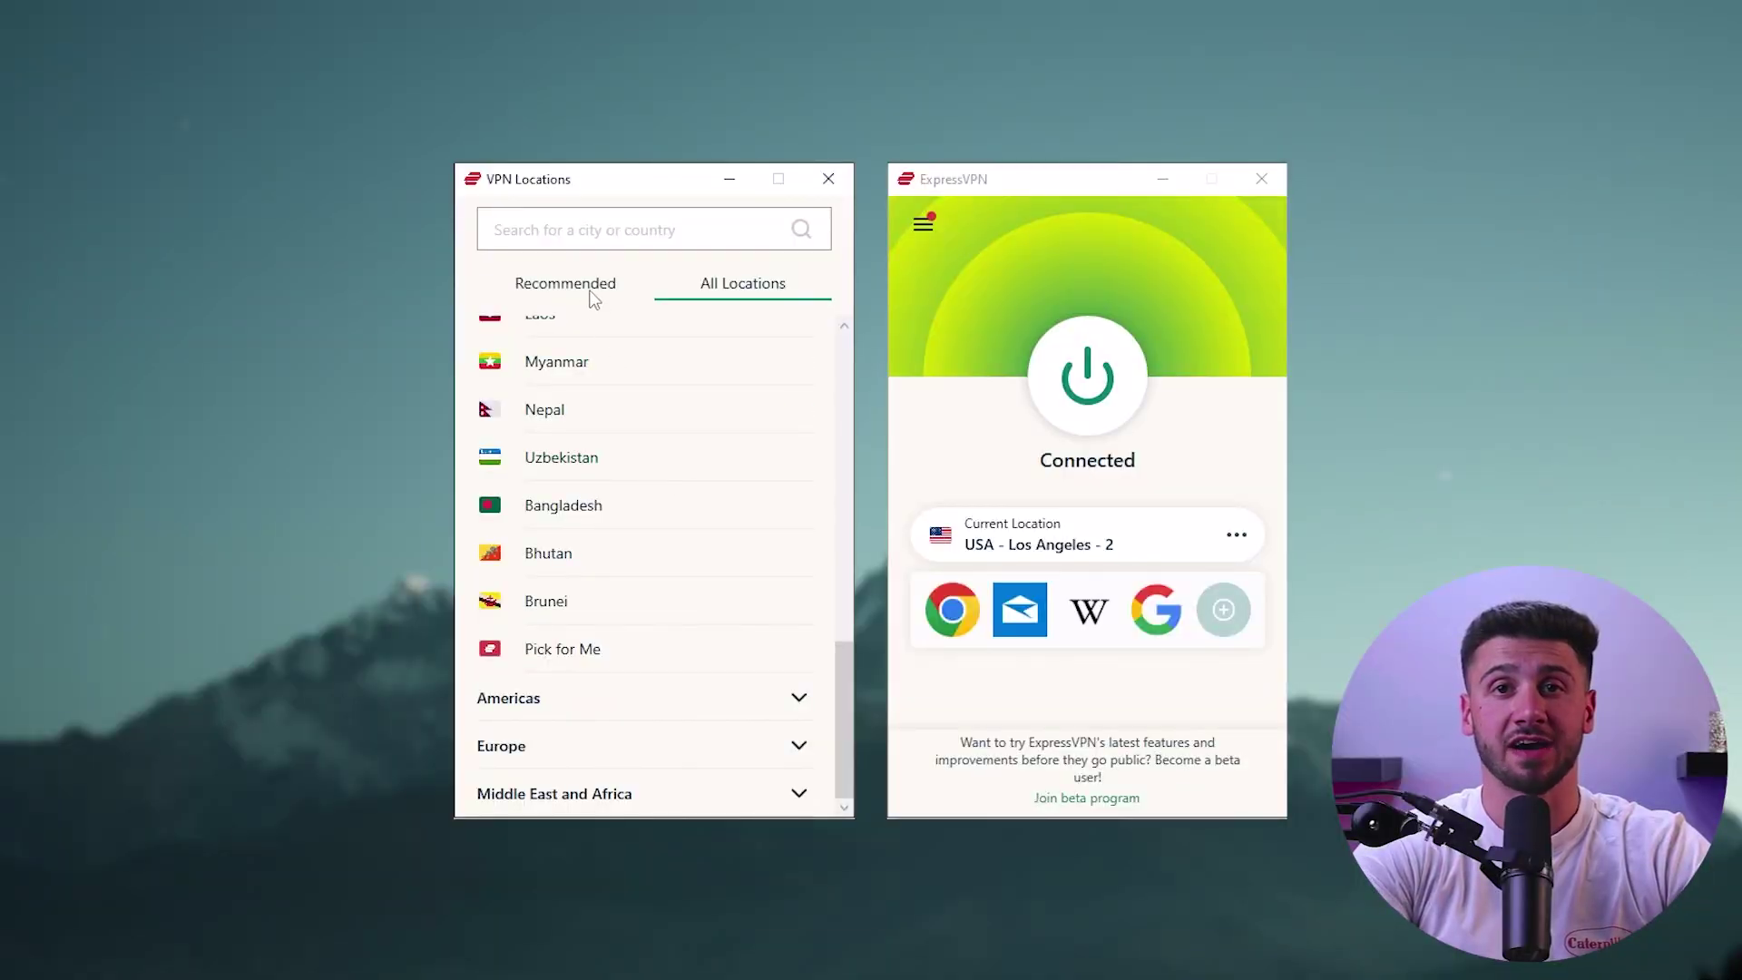
click(590, 291)
scroll(609, 508, down, 1)
scroll(617, 504, up, 4)
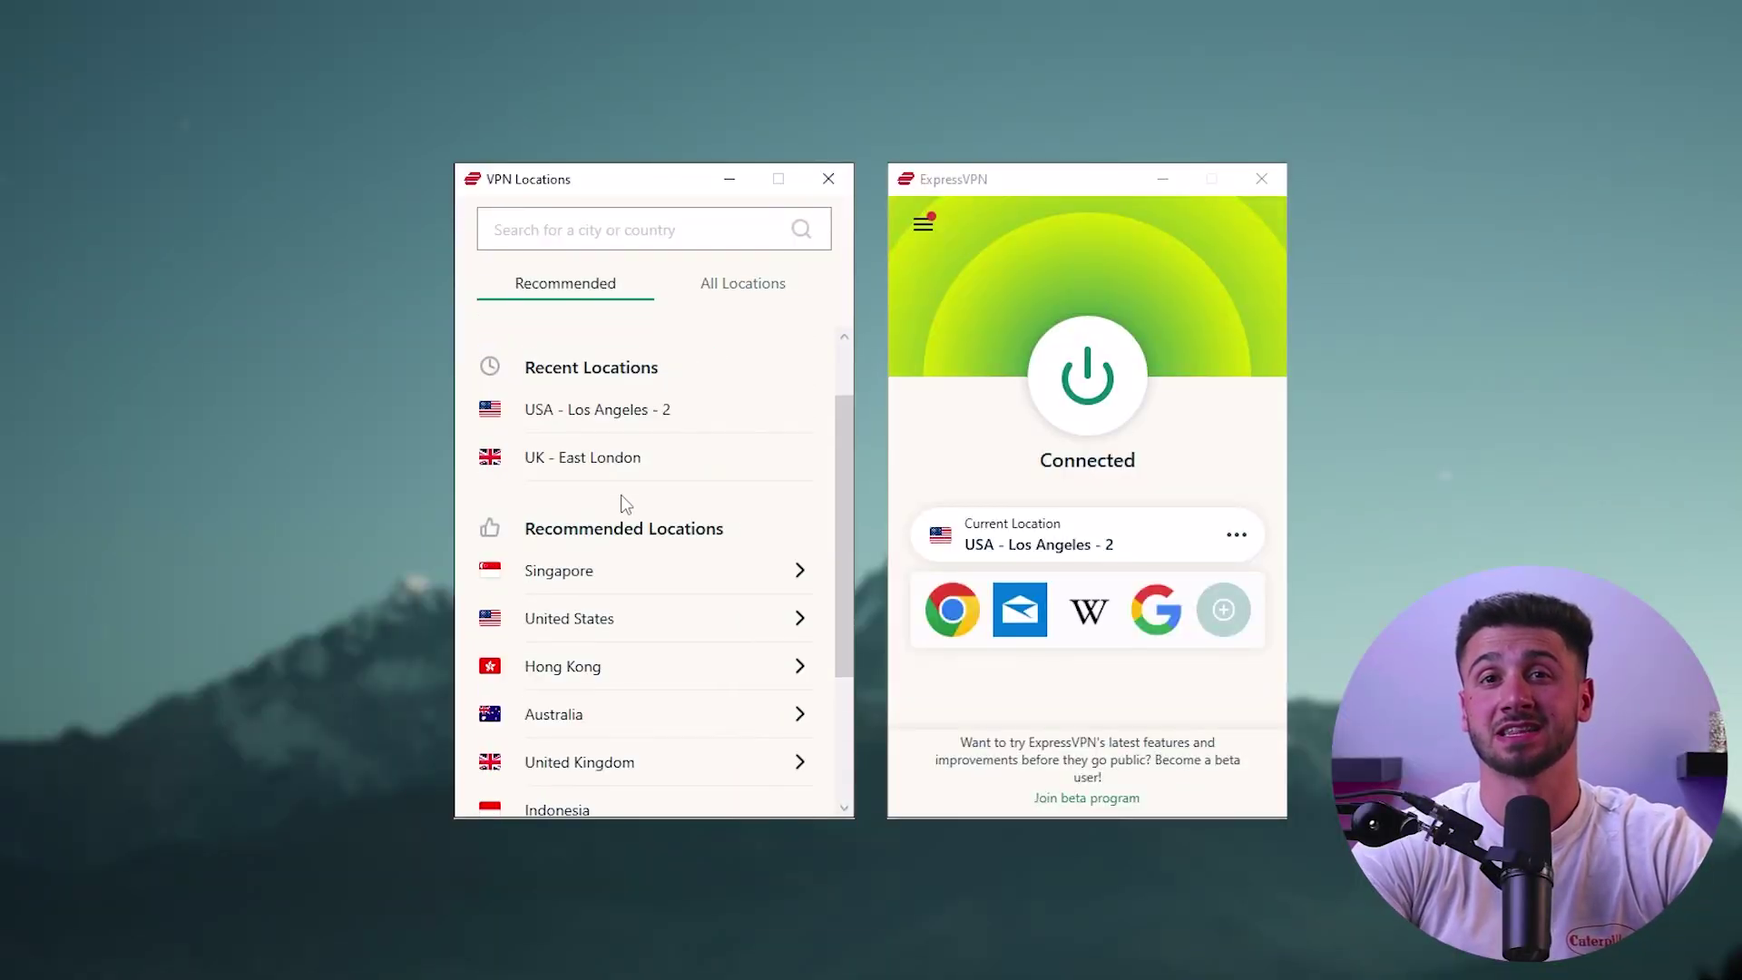
scroll(635, 461, down, 3)
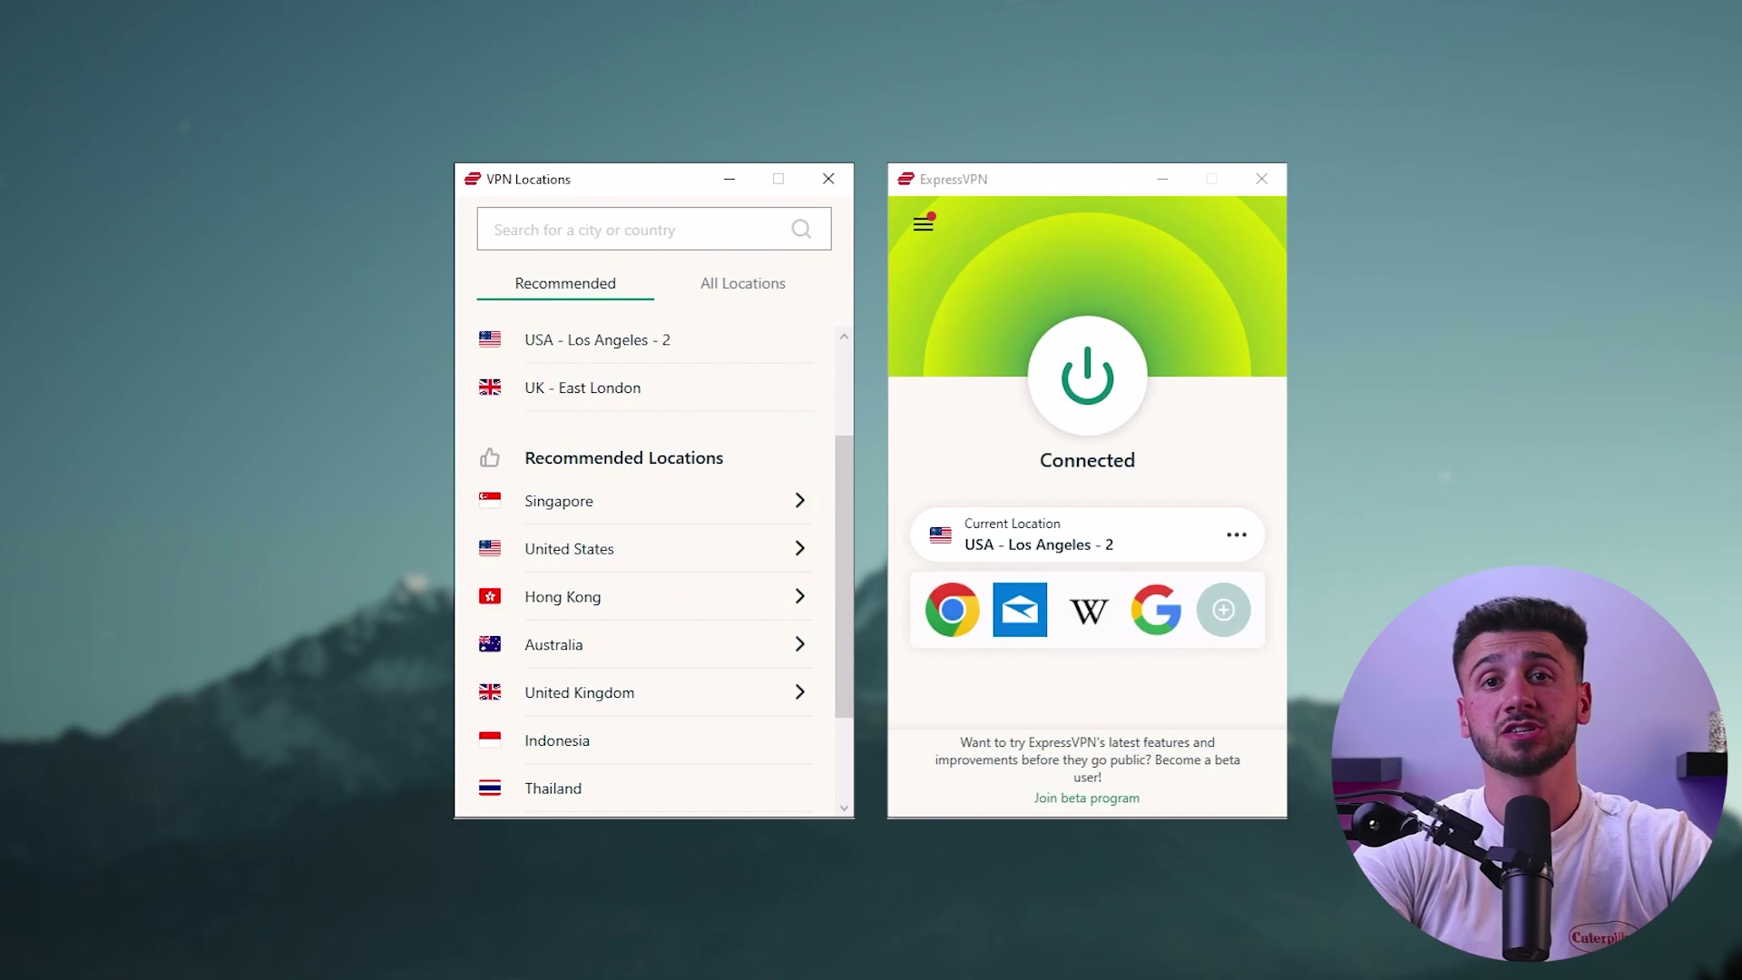
scroll(618, 517, down, 3)
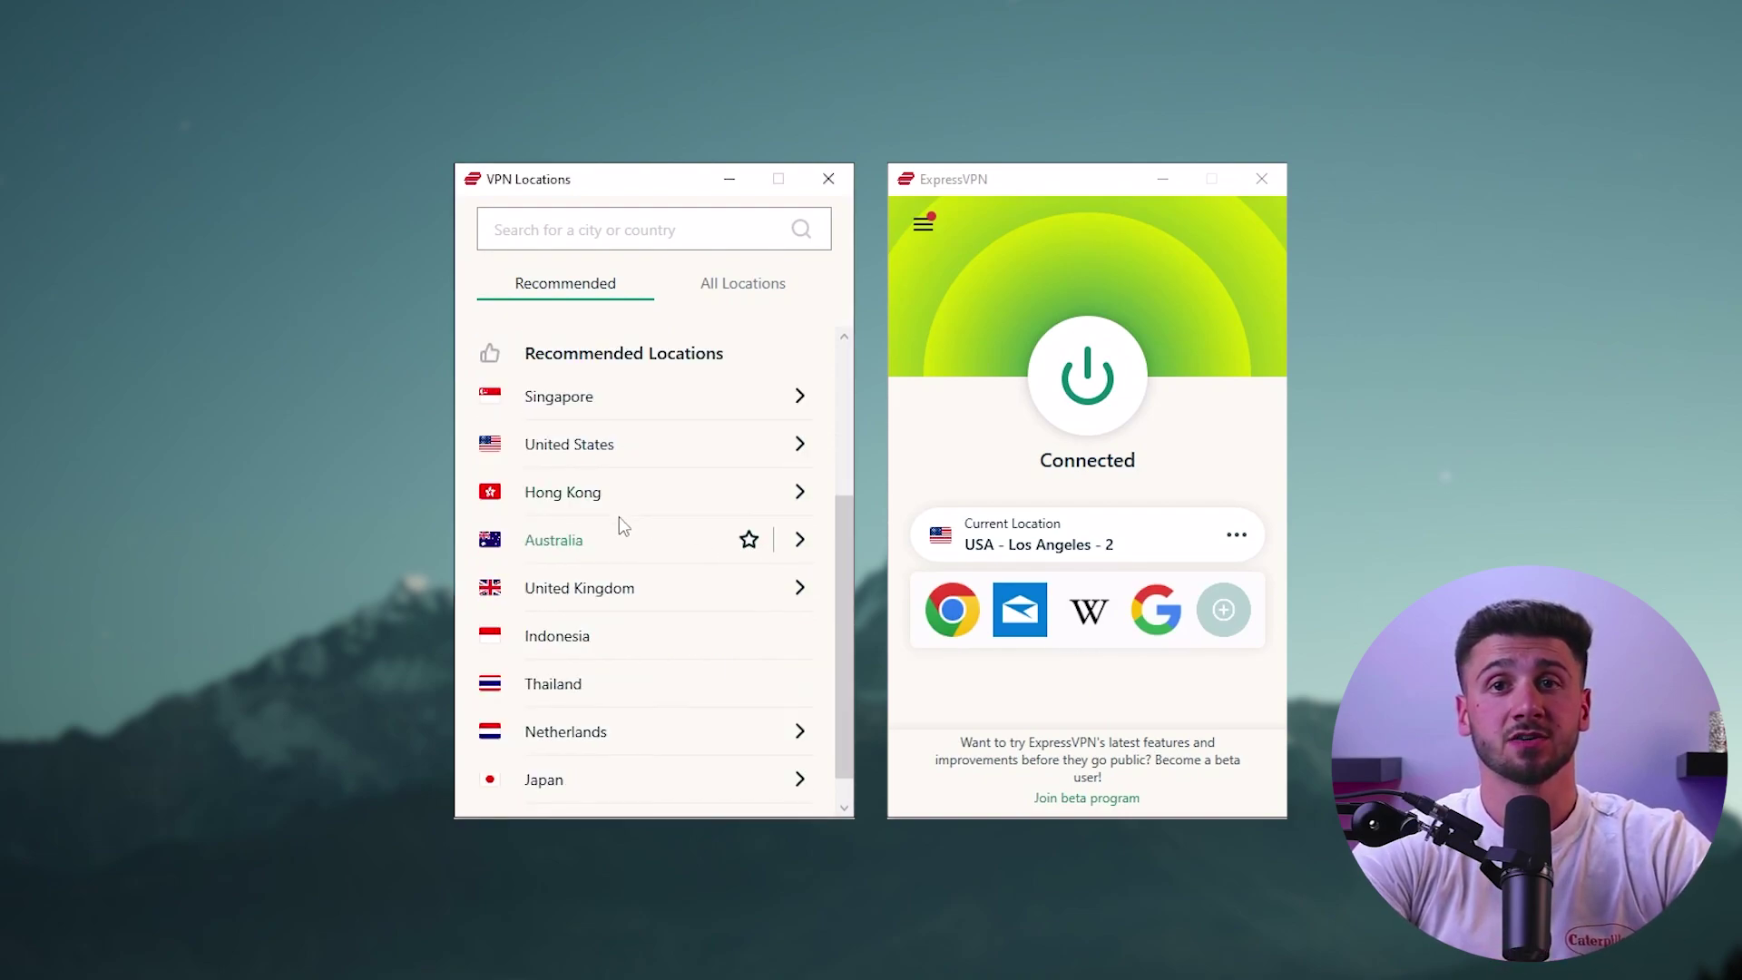
click(731, 284)
scroll(637, 531, down, 8)
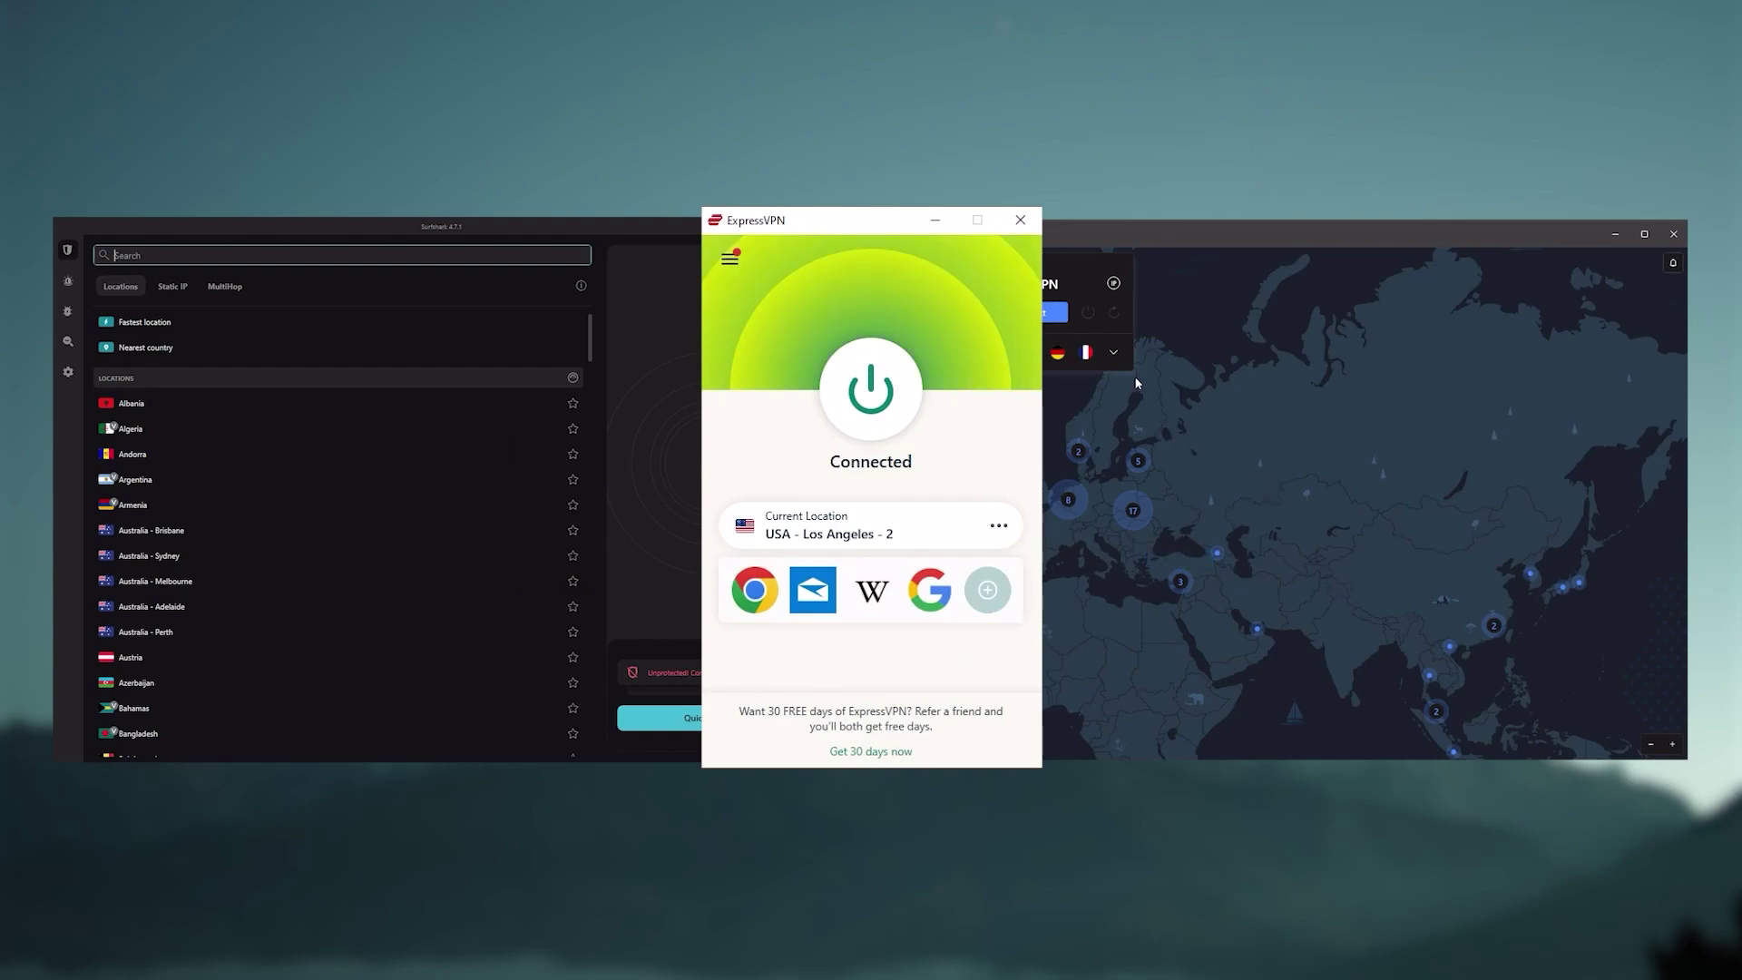
Step: Scroll down through the Surfshark locations list, then back up slightly
scroll(331, 502, down, 3)
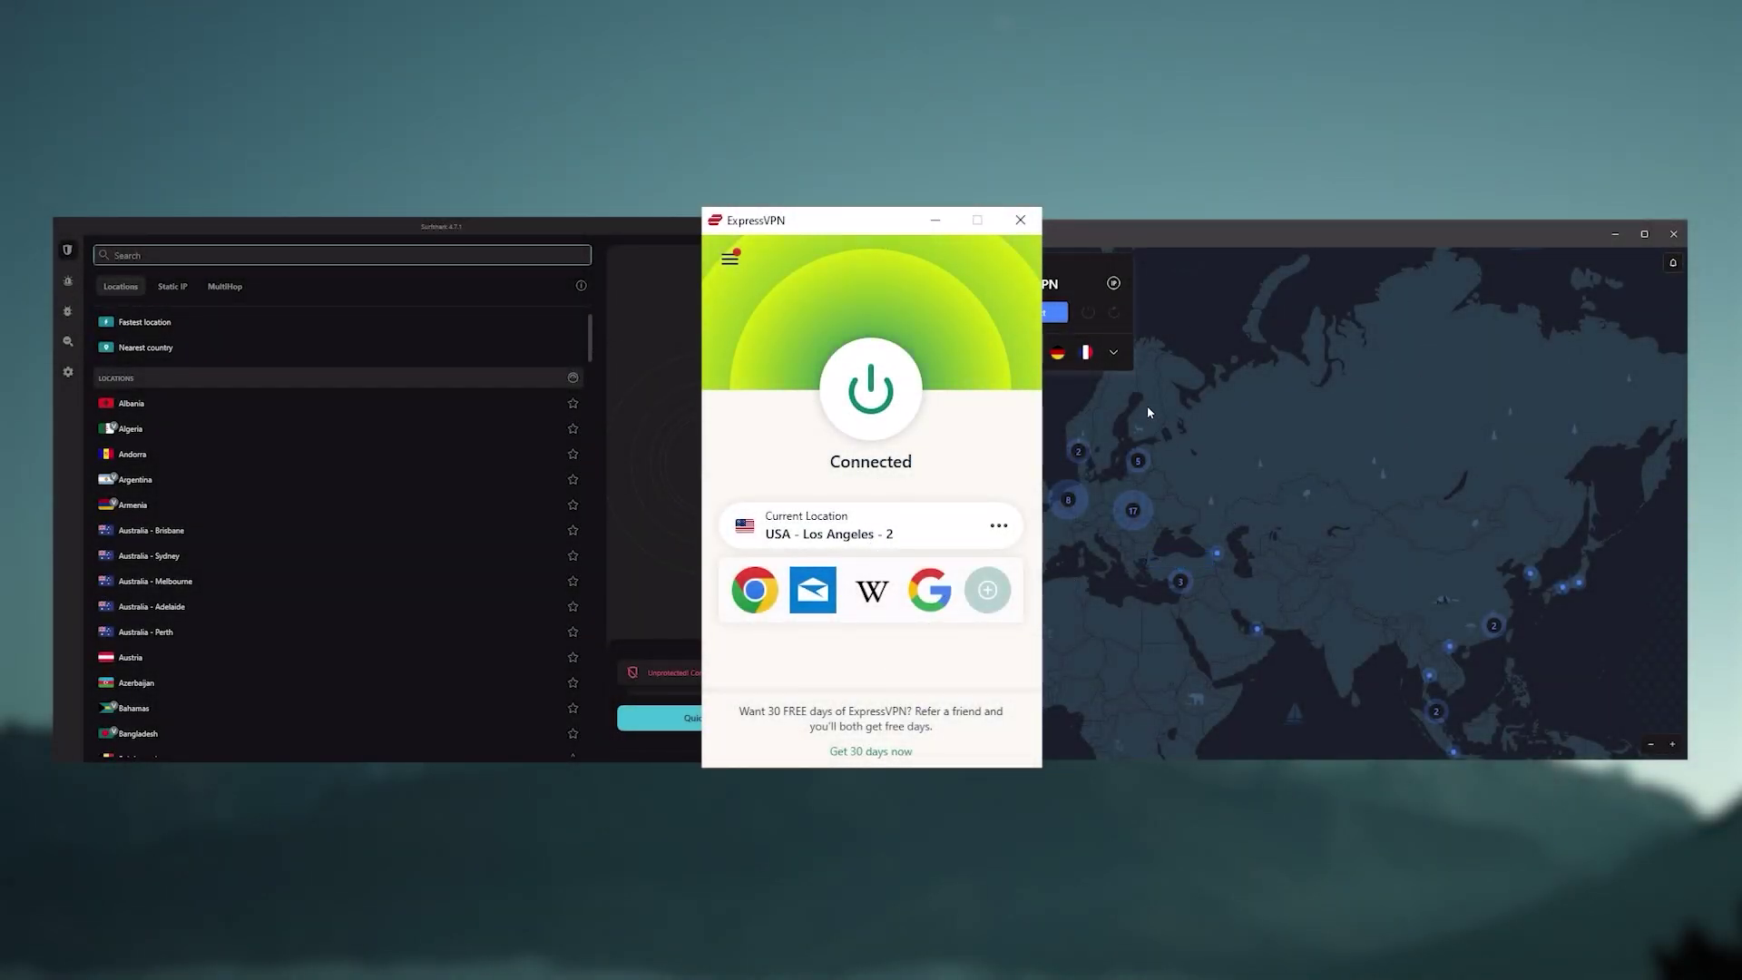
scroll(335, 498, down, 3)
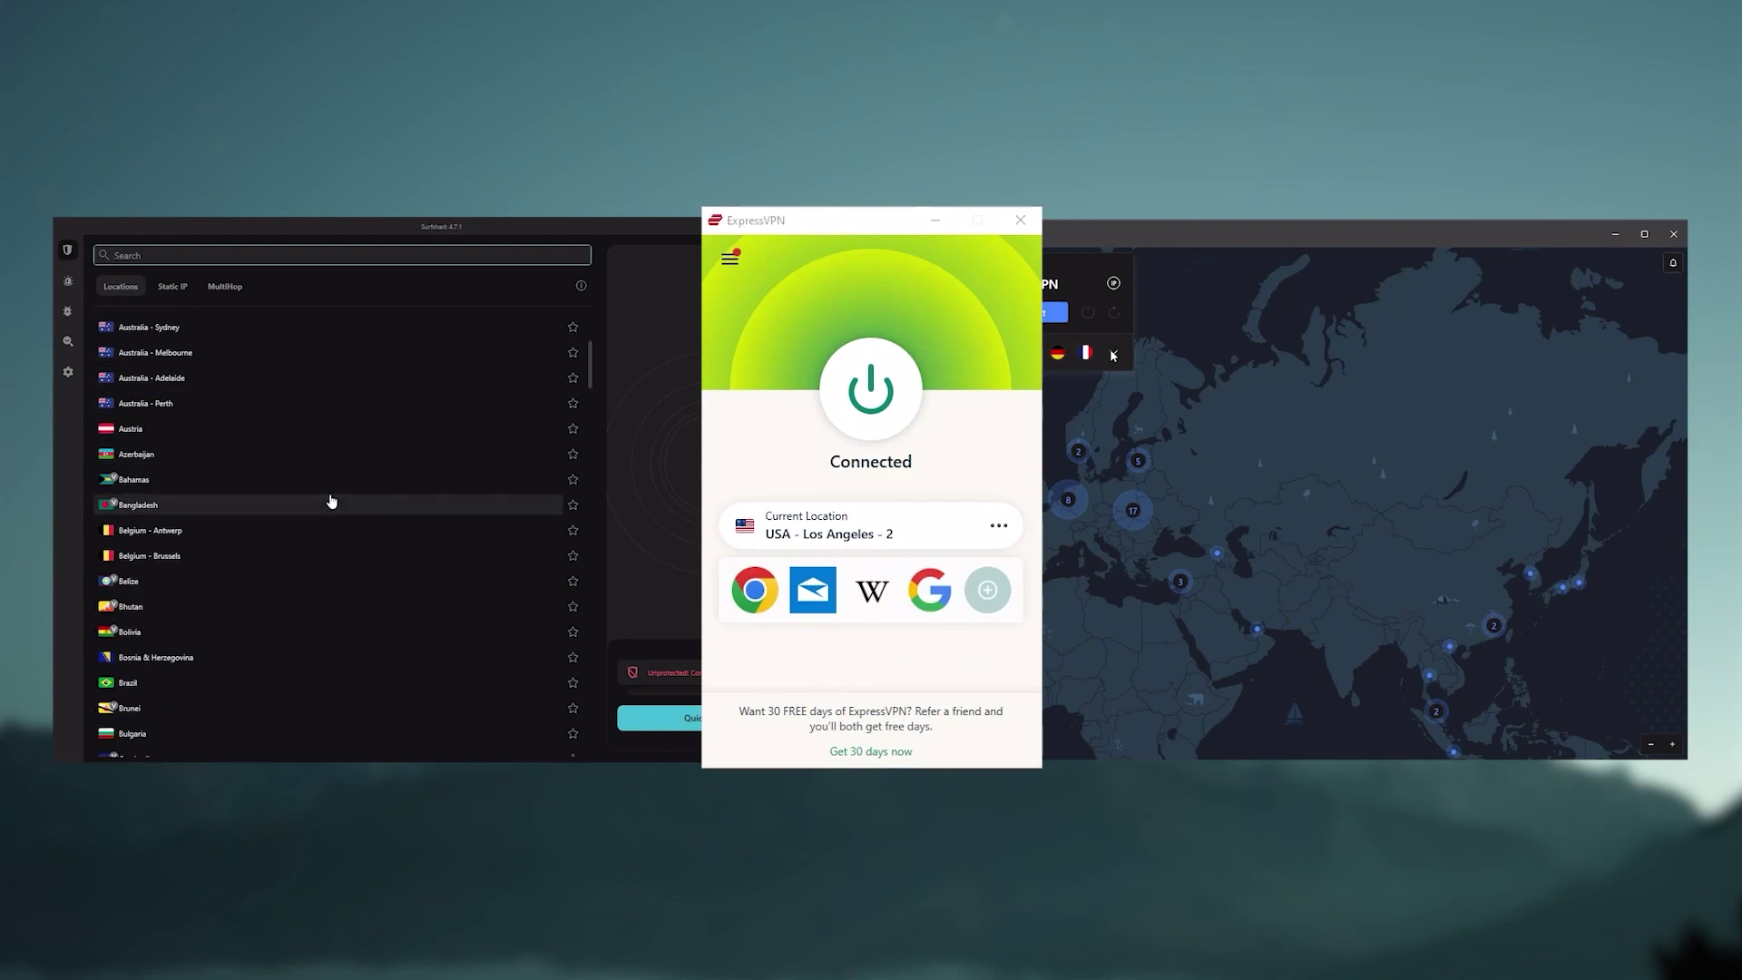
scroll(327, 484, down, 3)
scroll(328, 485, up, 3)
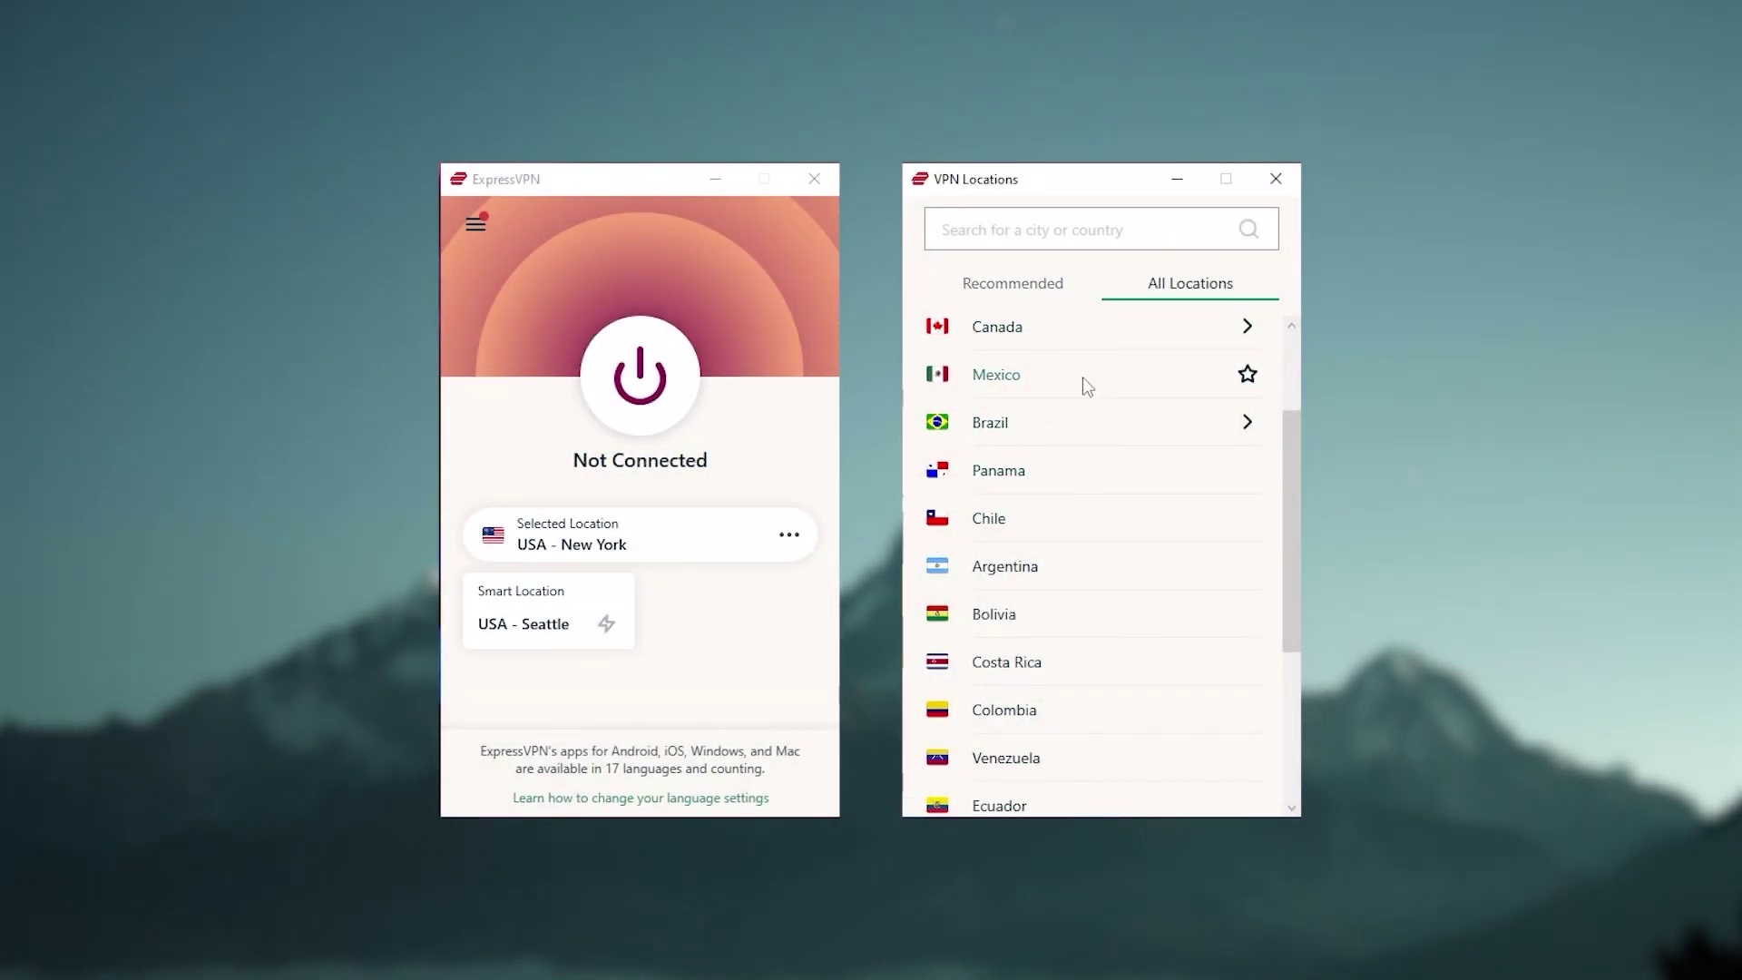
scroll(1135, 521, down, 2)
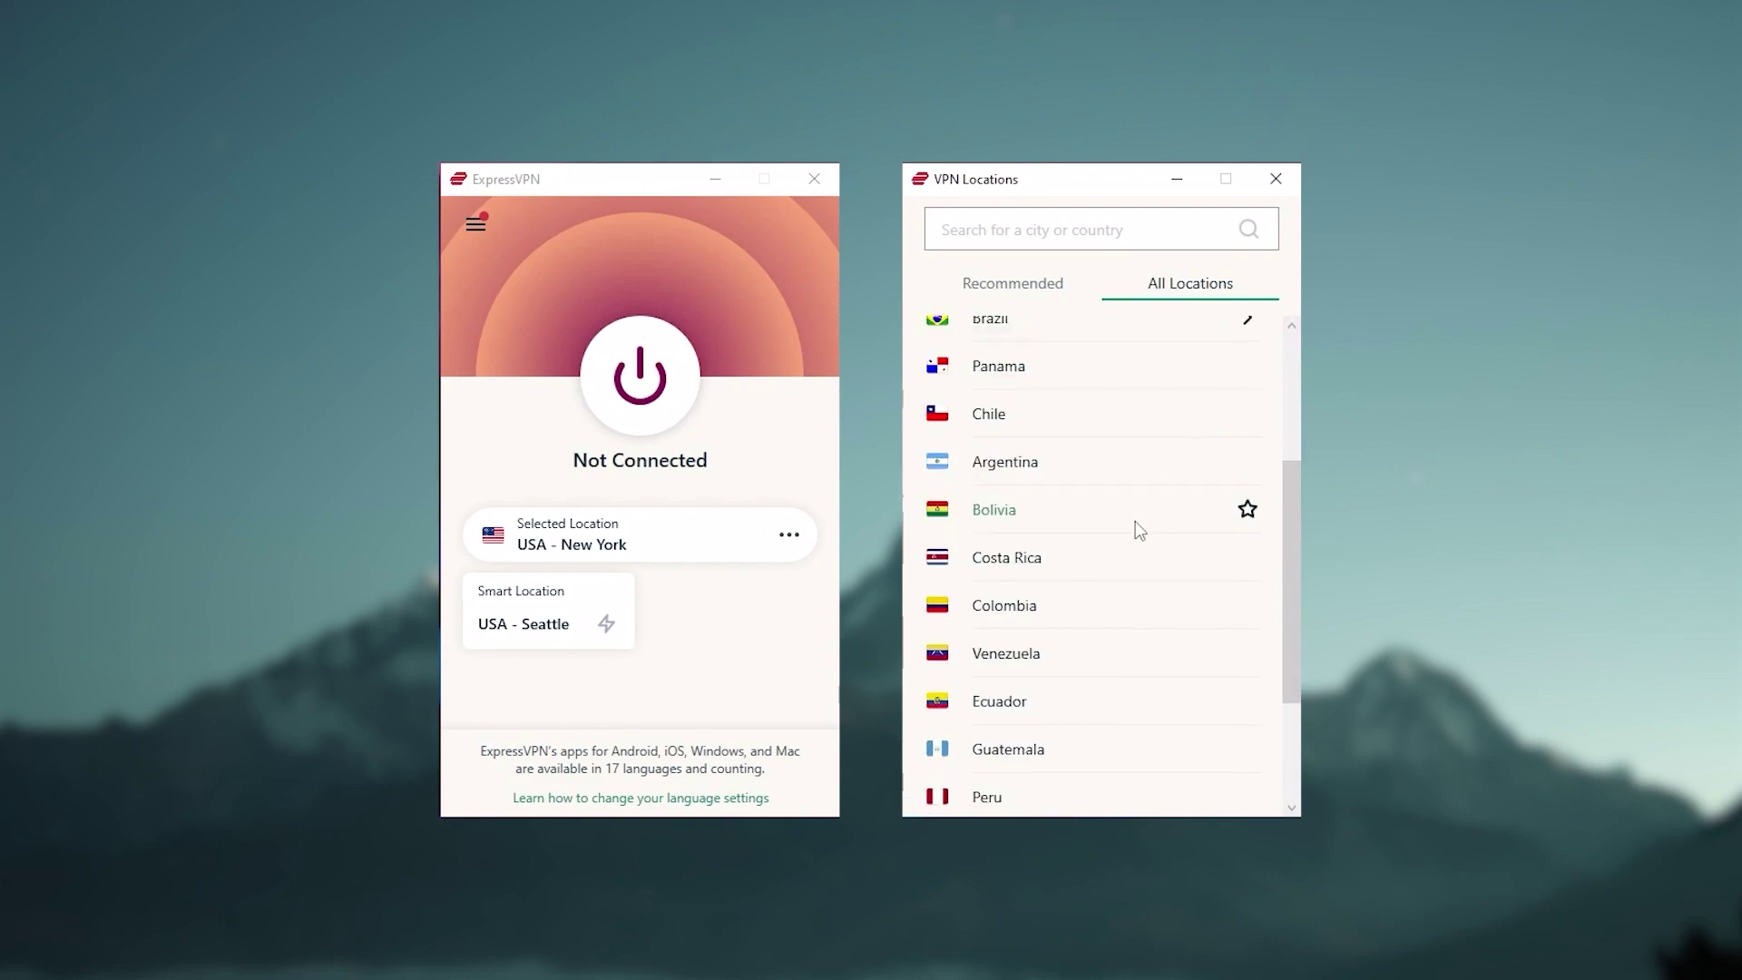
scroll(1135, 521, up, 4)
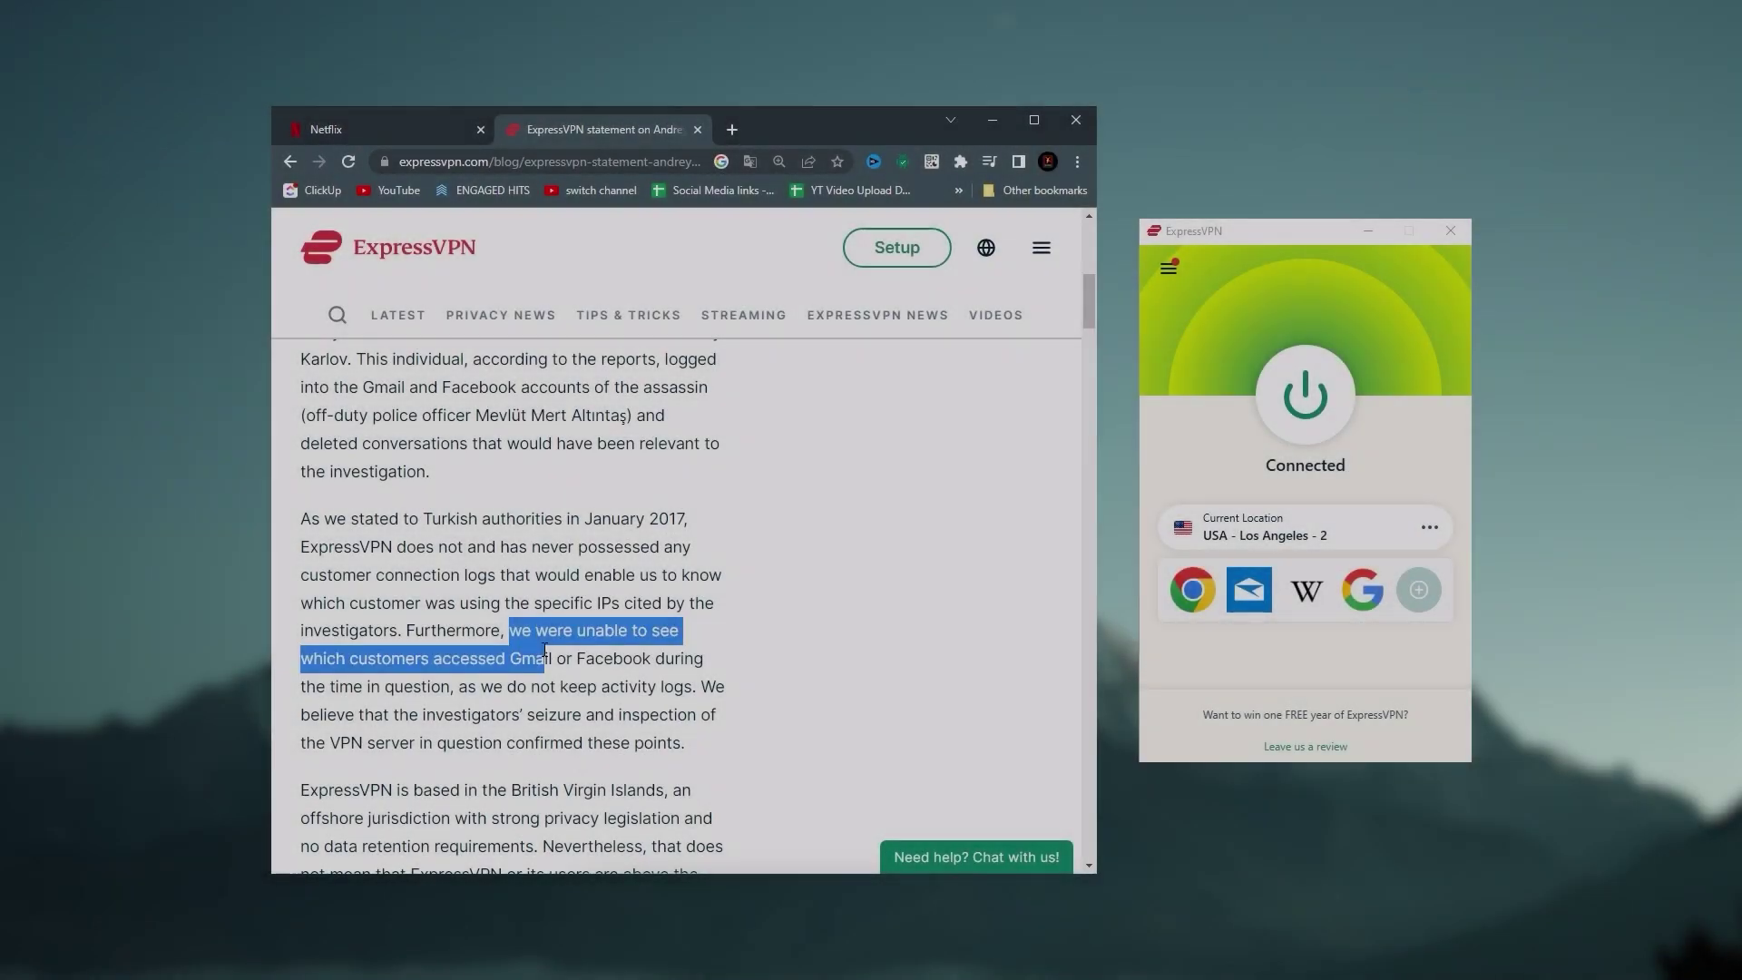
drag(544, 660, 685, 742)
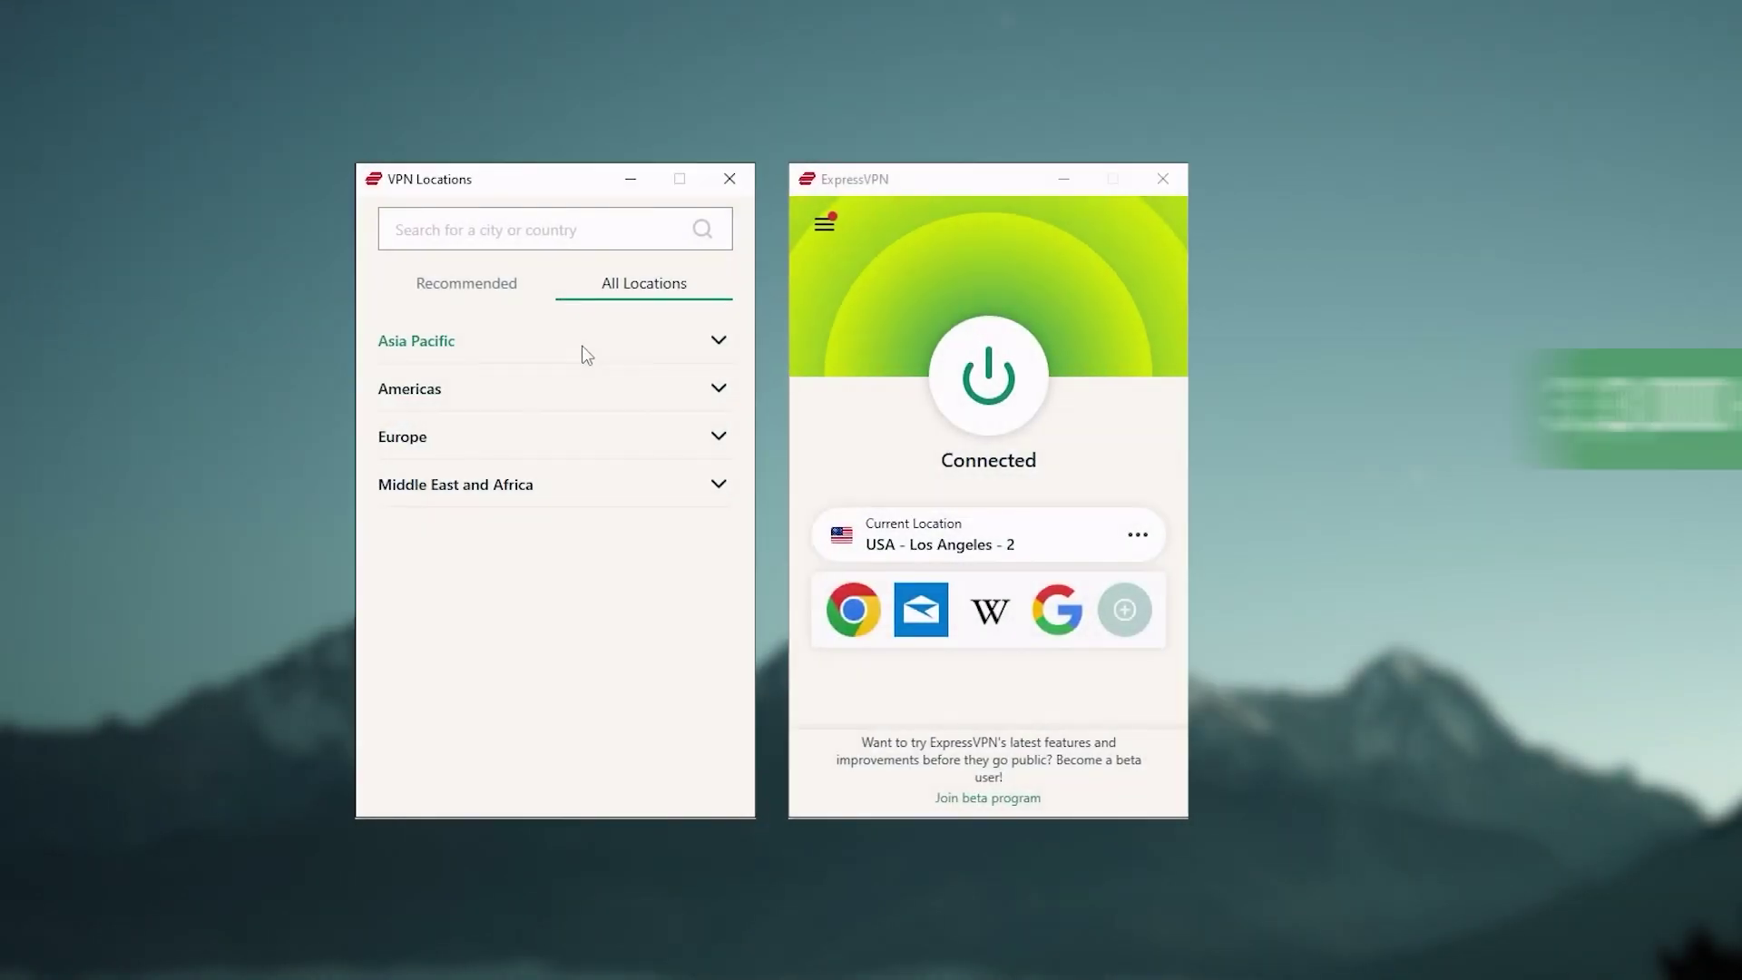
click(535, 390)
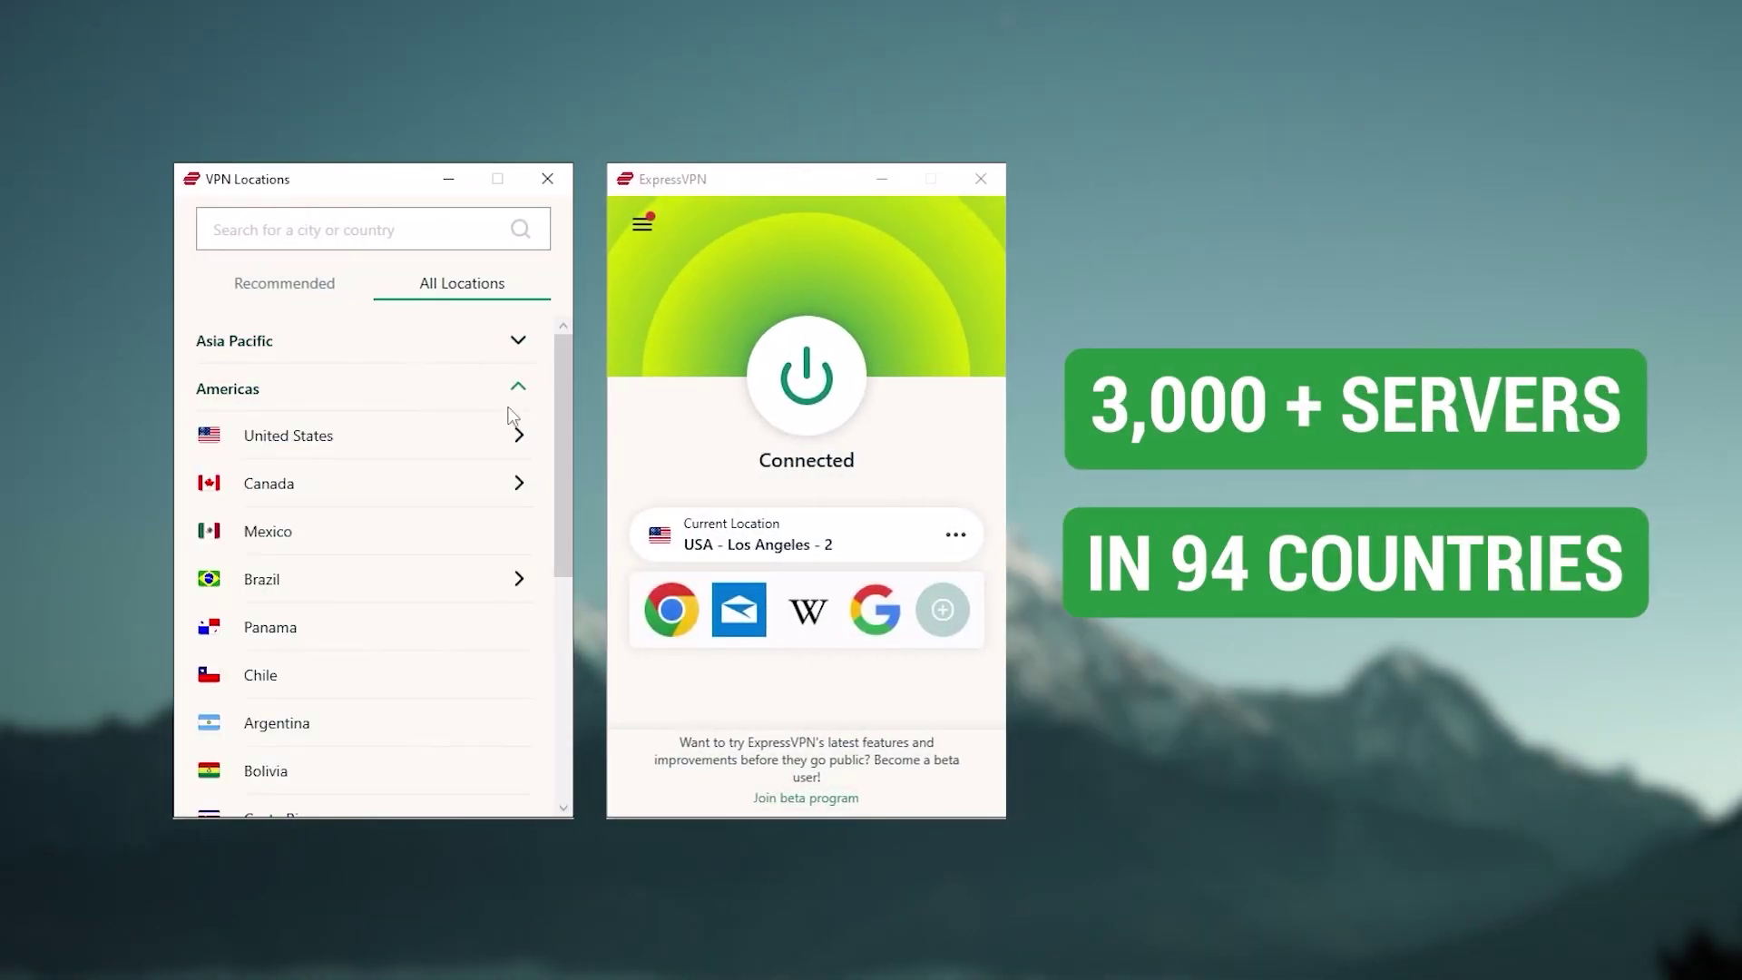
scroll(424, 484, down, 1)
scroll(422, 484, down, 4)
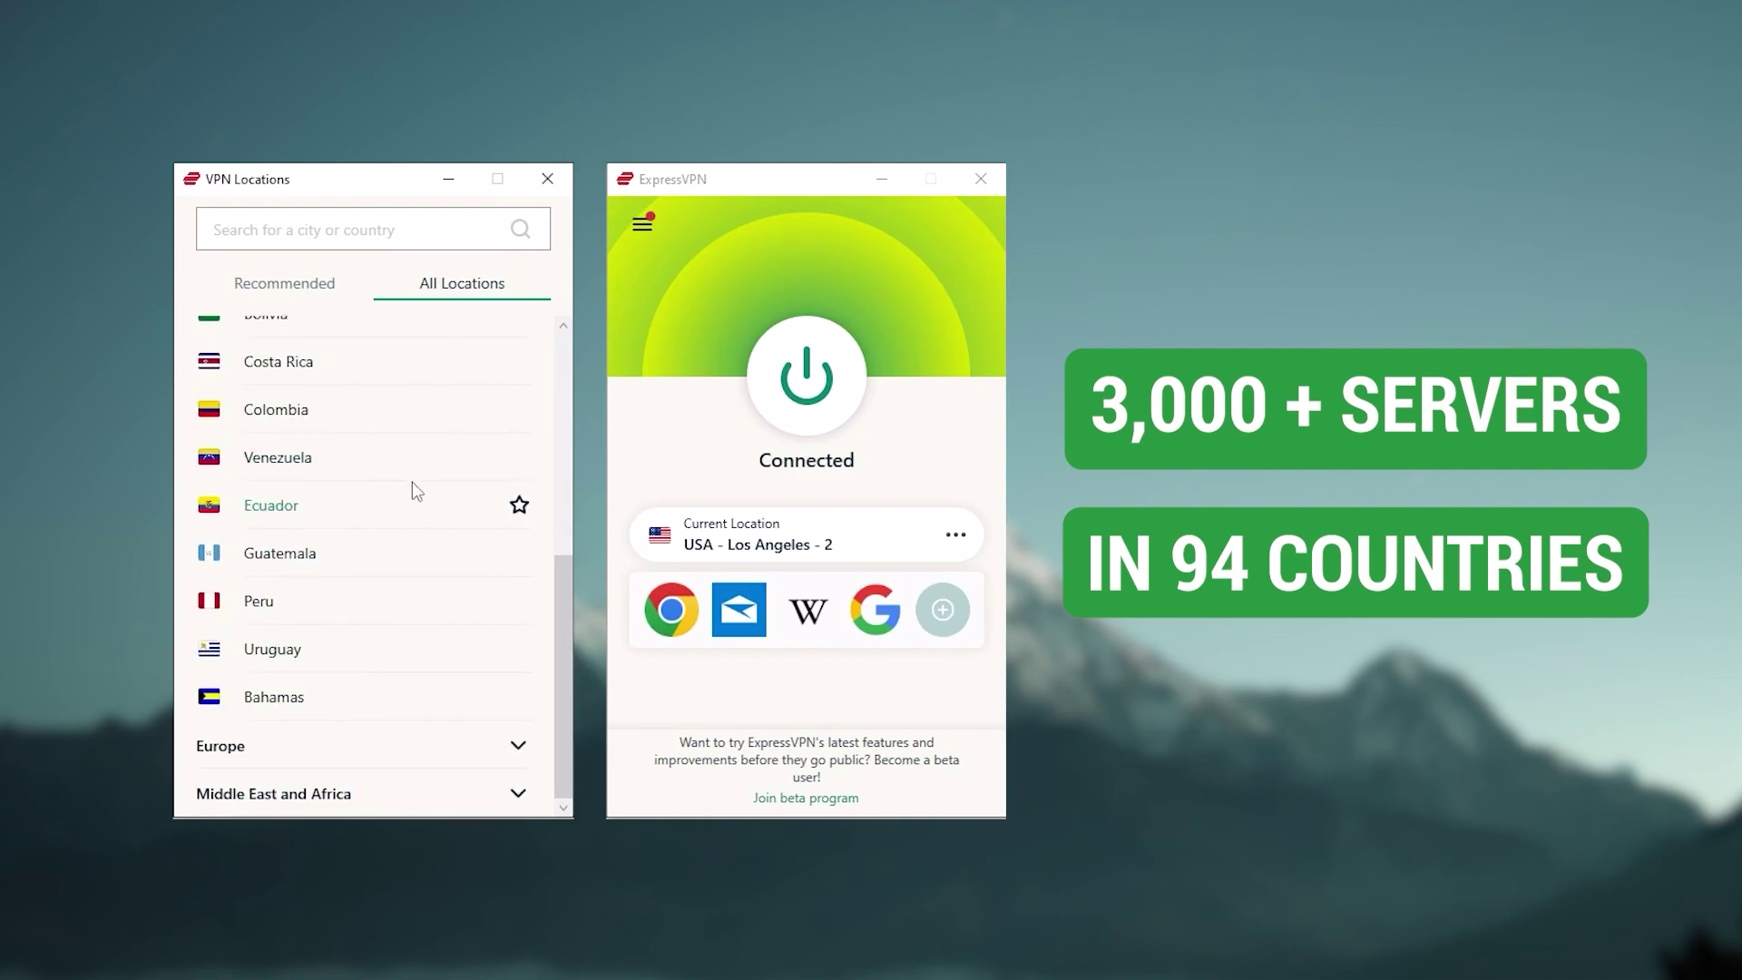
click(455, 753)
scroll(462, 753, down, 5)
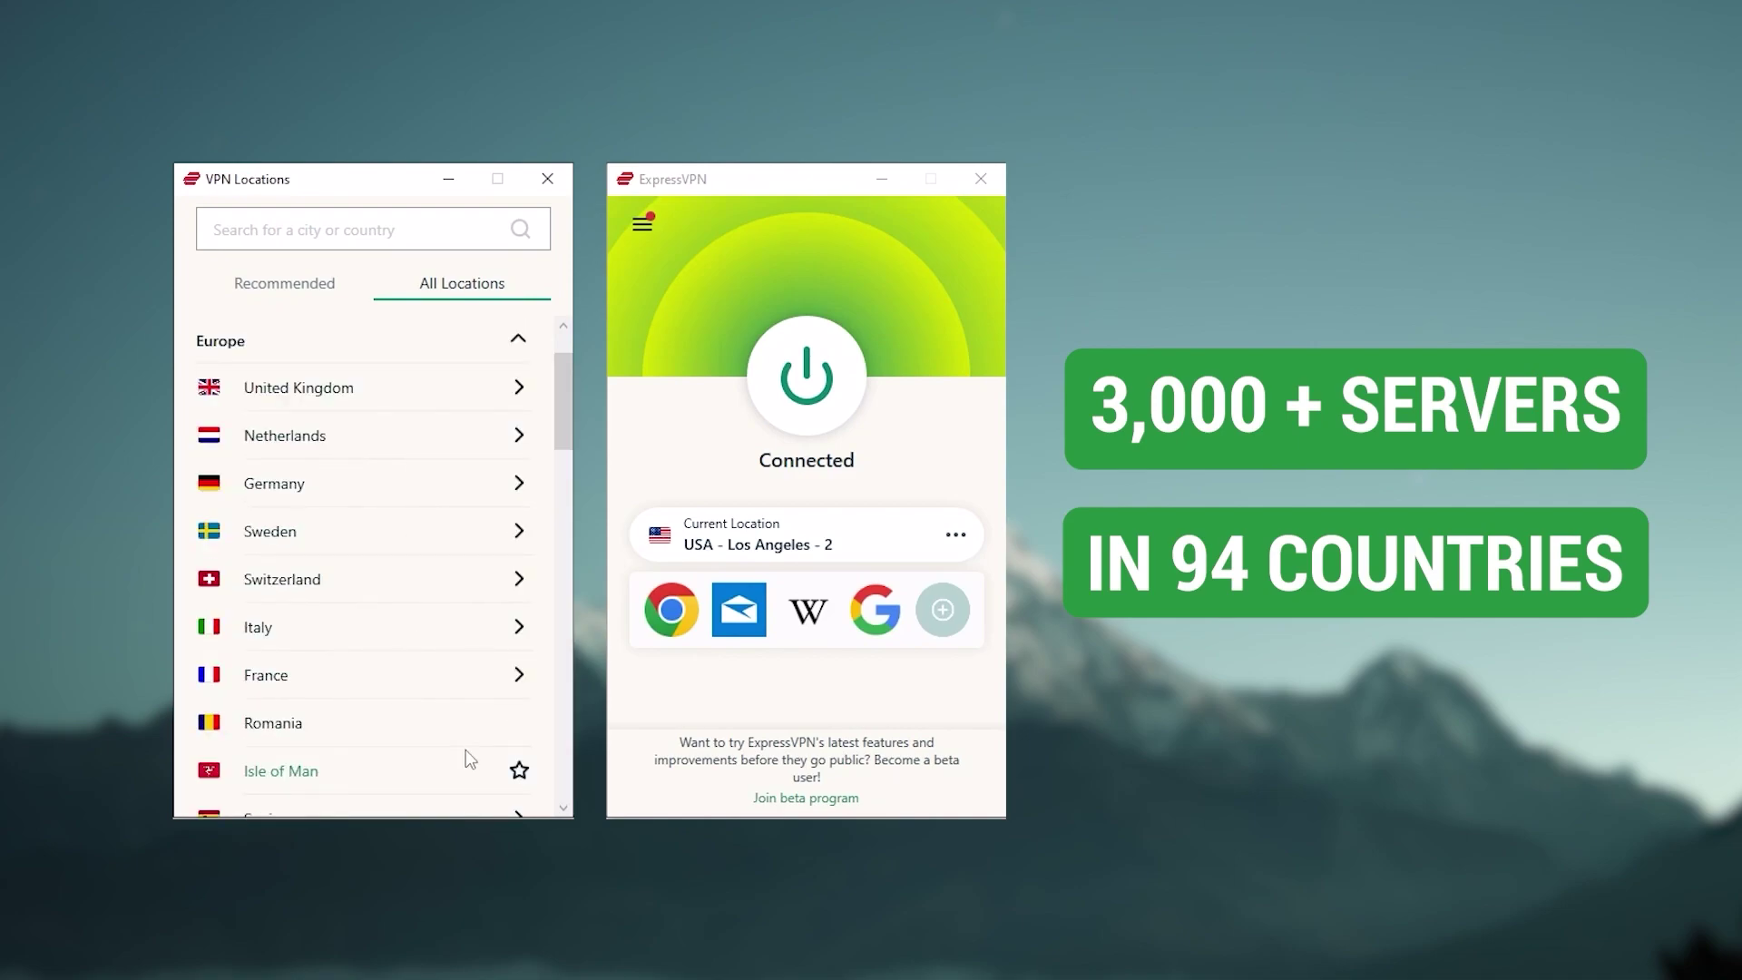
scroll(428, 744, down, 3)
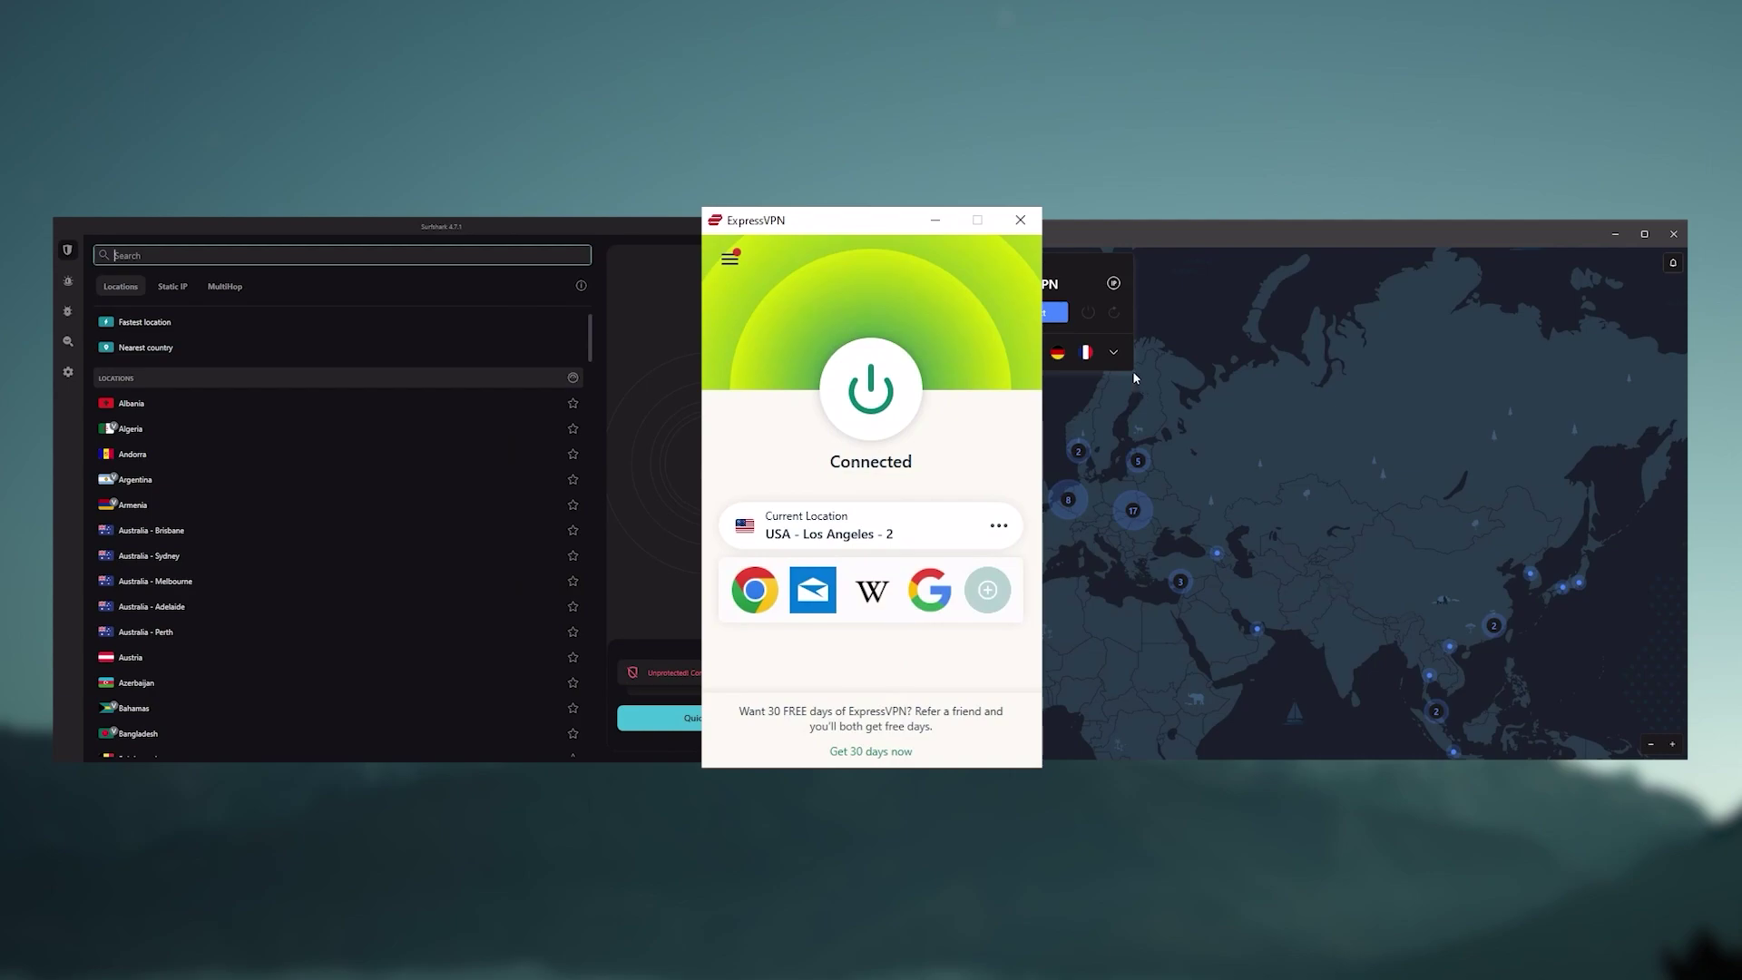
scroll(332, 502, down, 3)
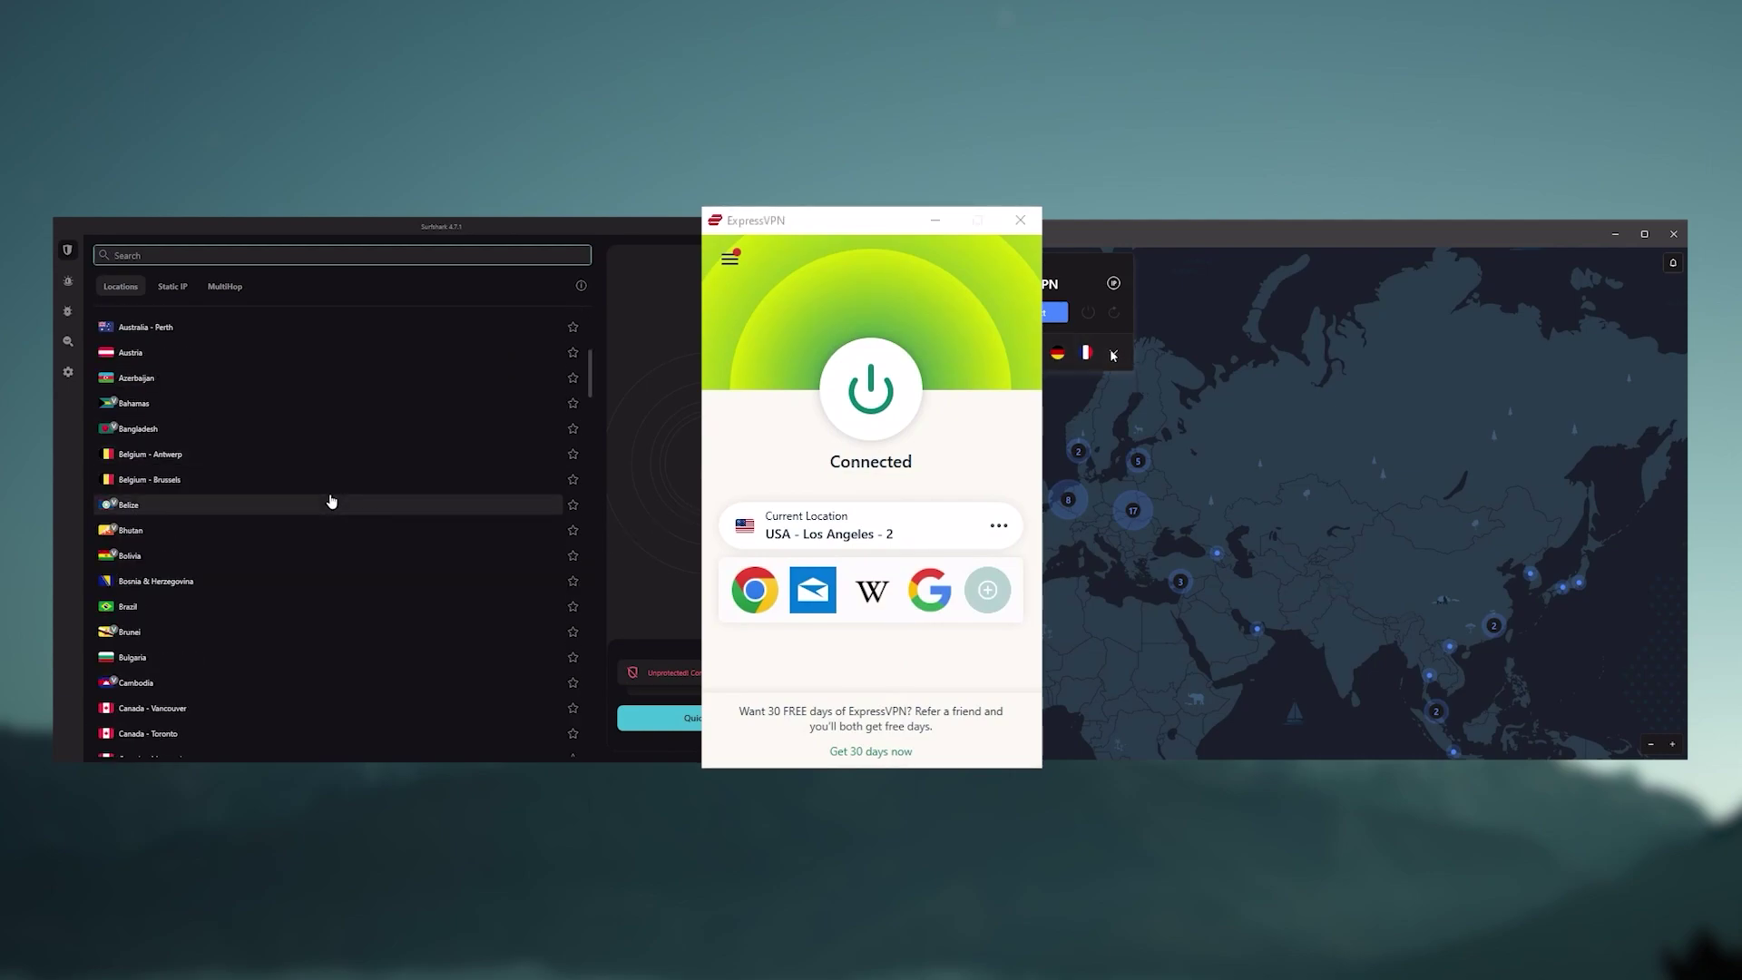
click(1114, 354)
scroll(331, 500, up, 3)
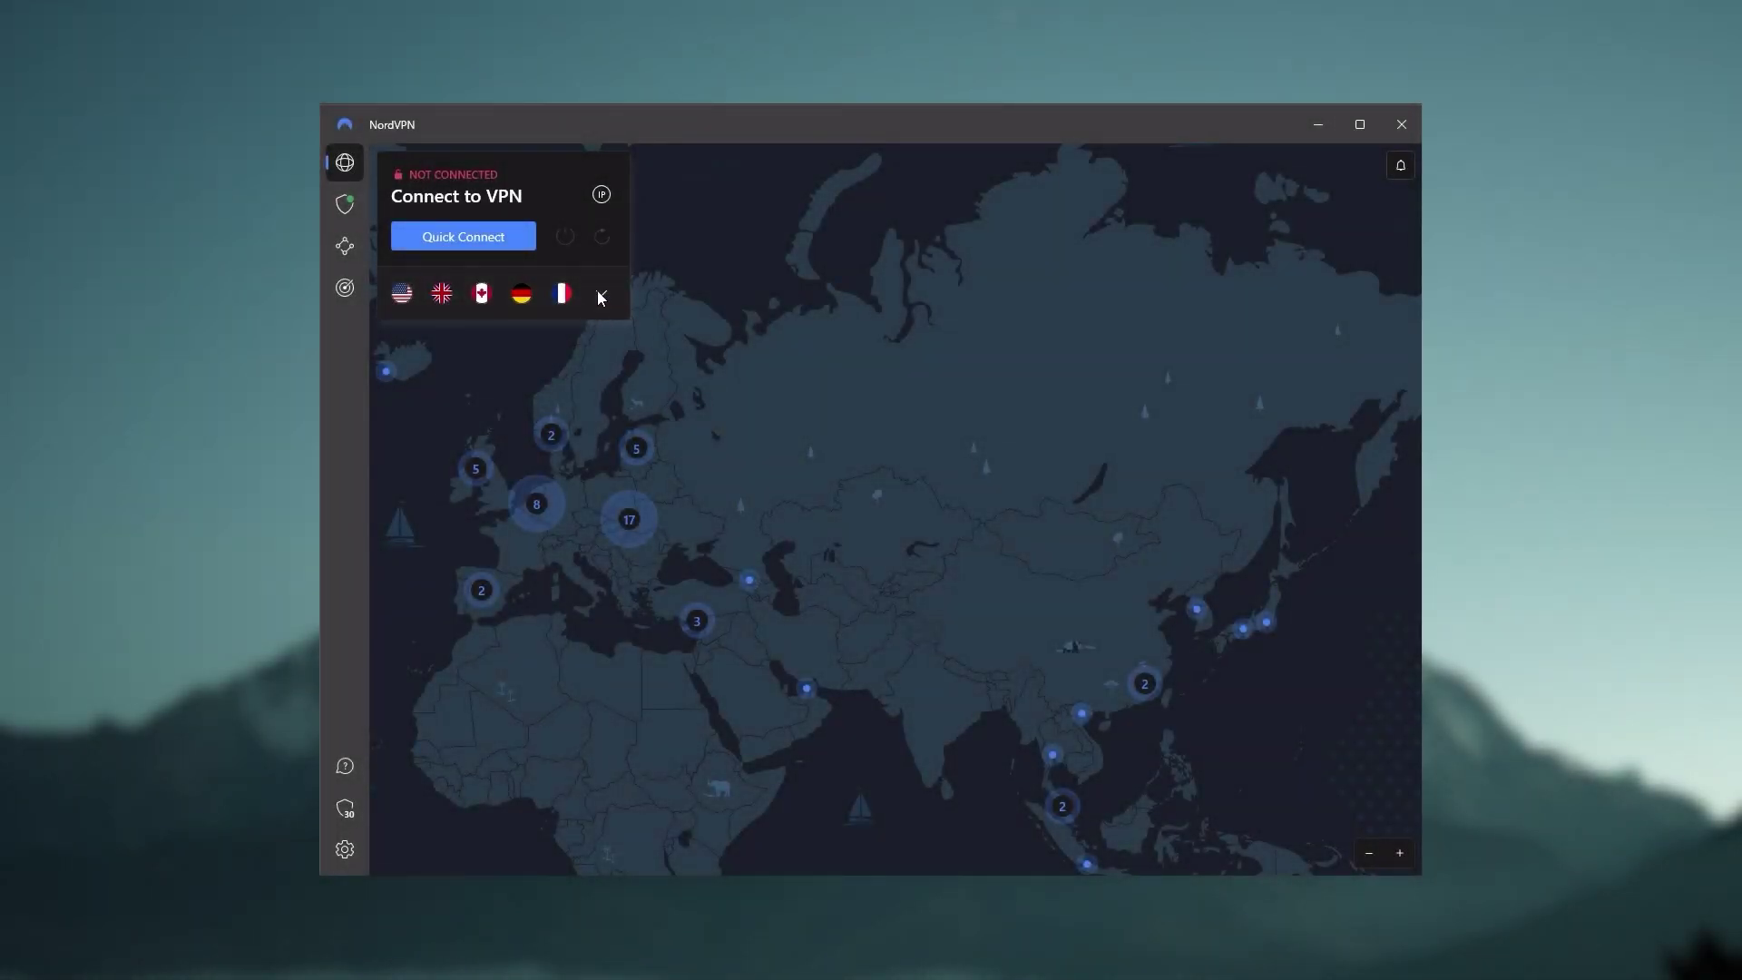
click(600, 295)
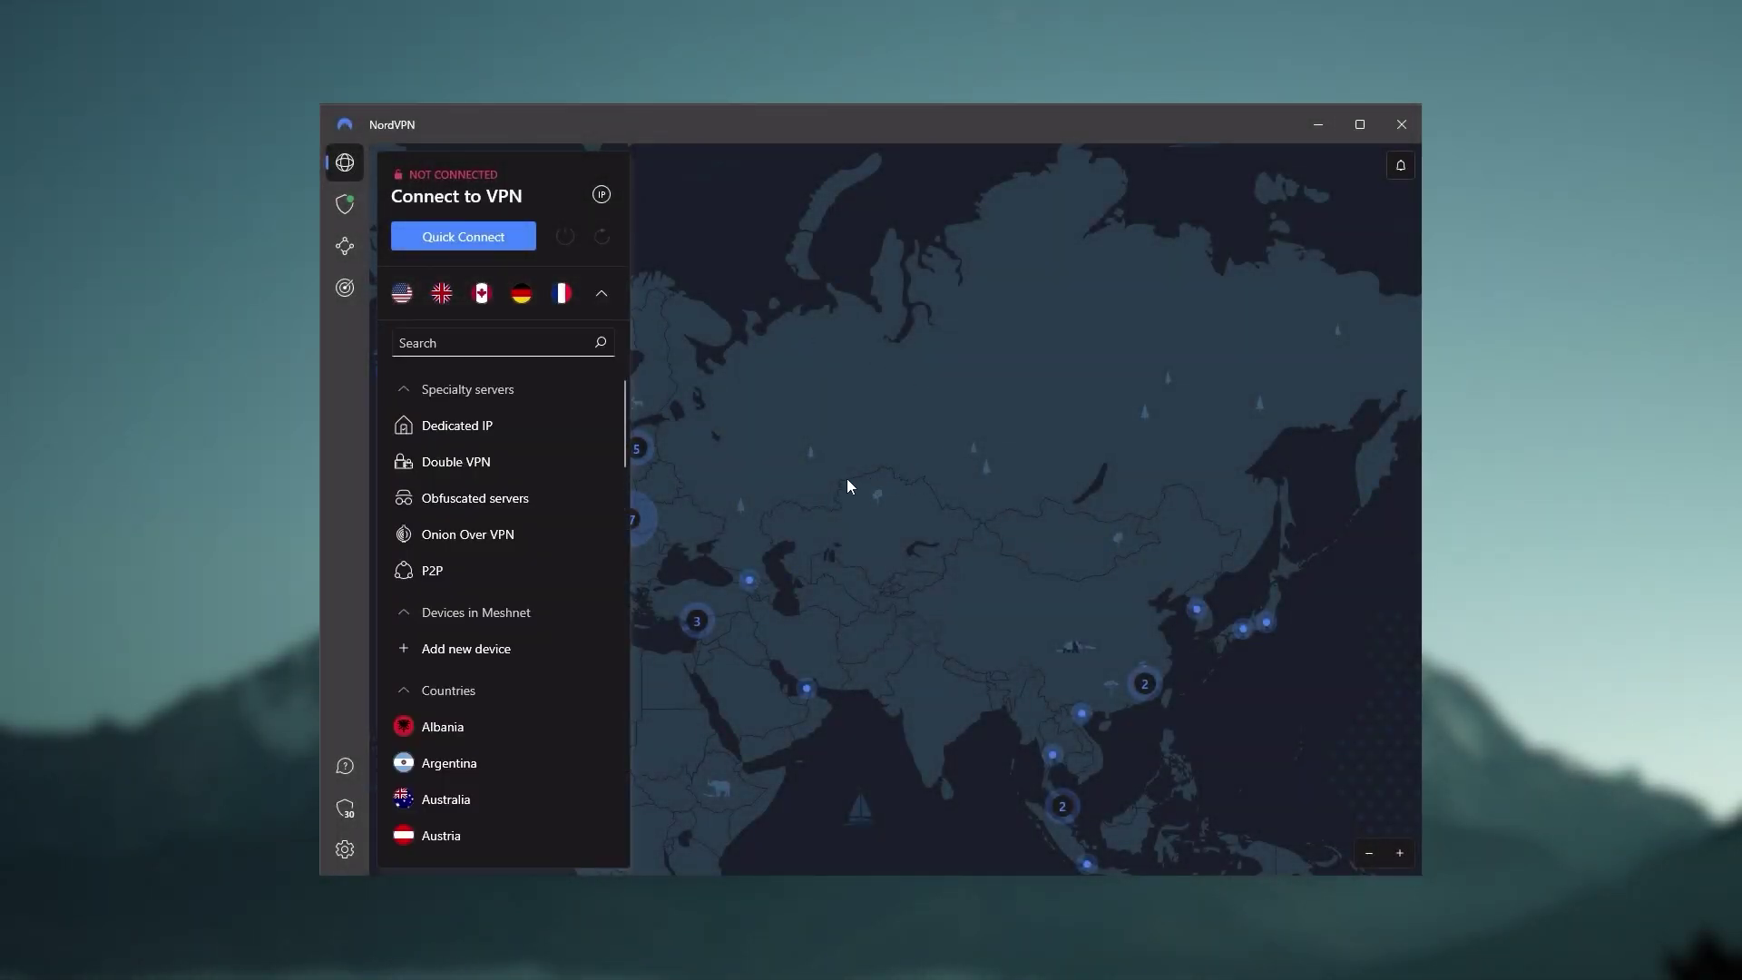
click(611, 292)
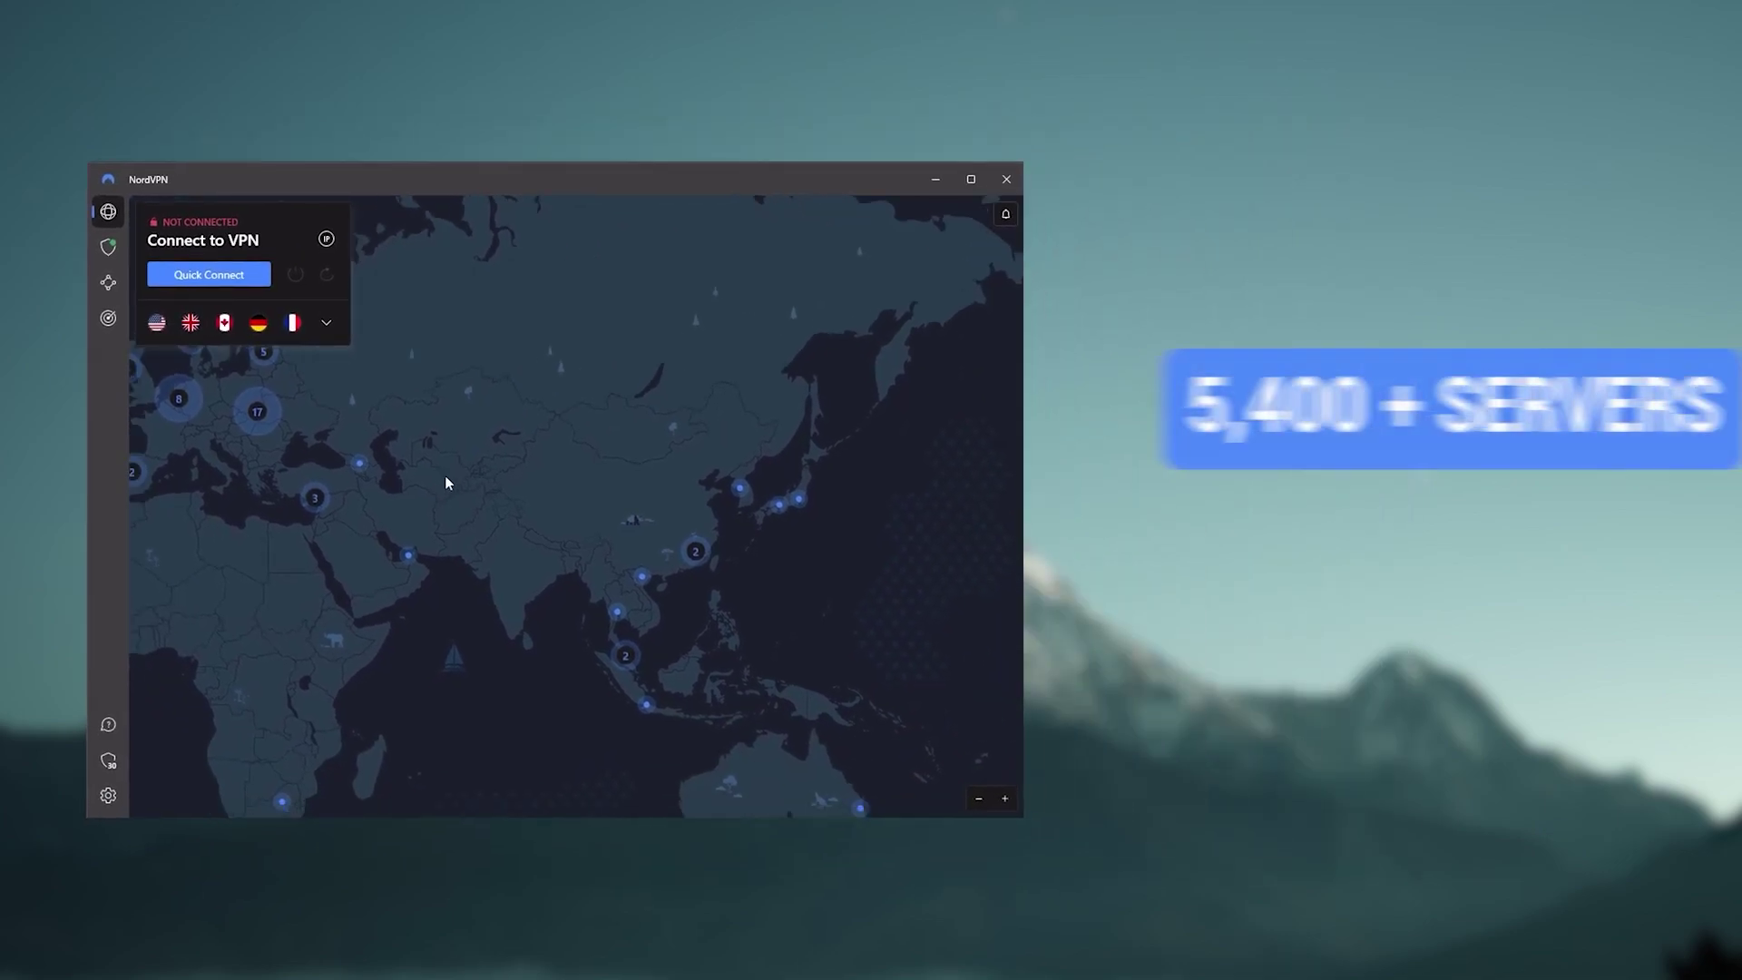
drag(445, 482, 762, 622)
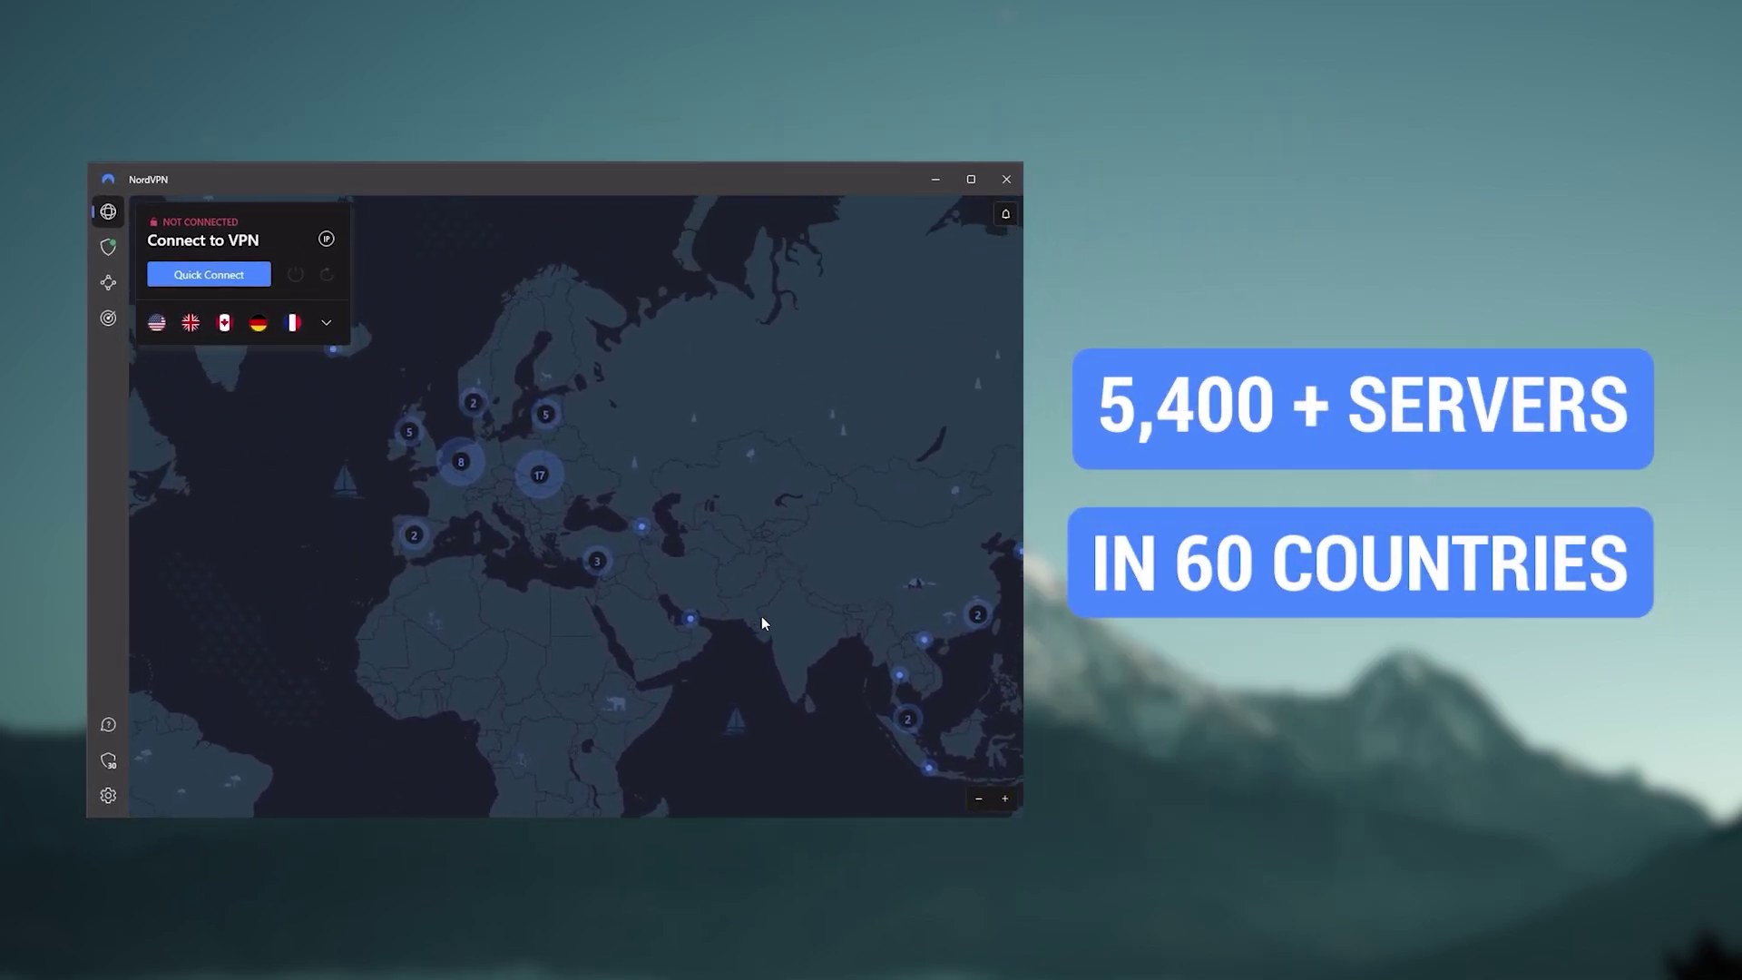
drag(730, 420, 789, 607)
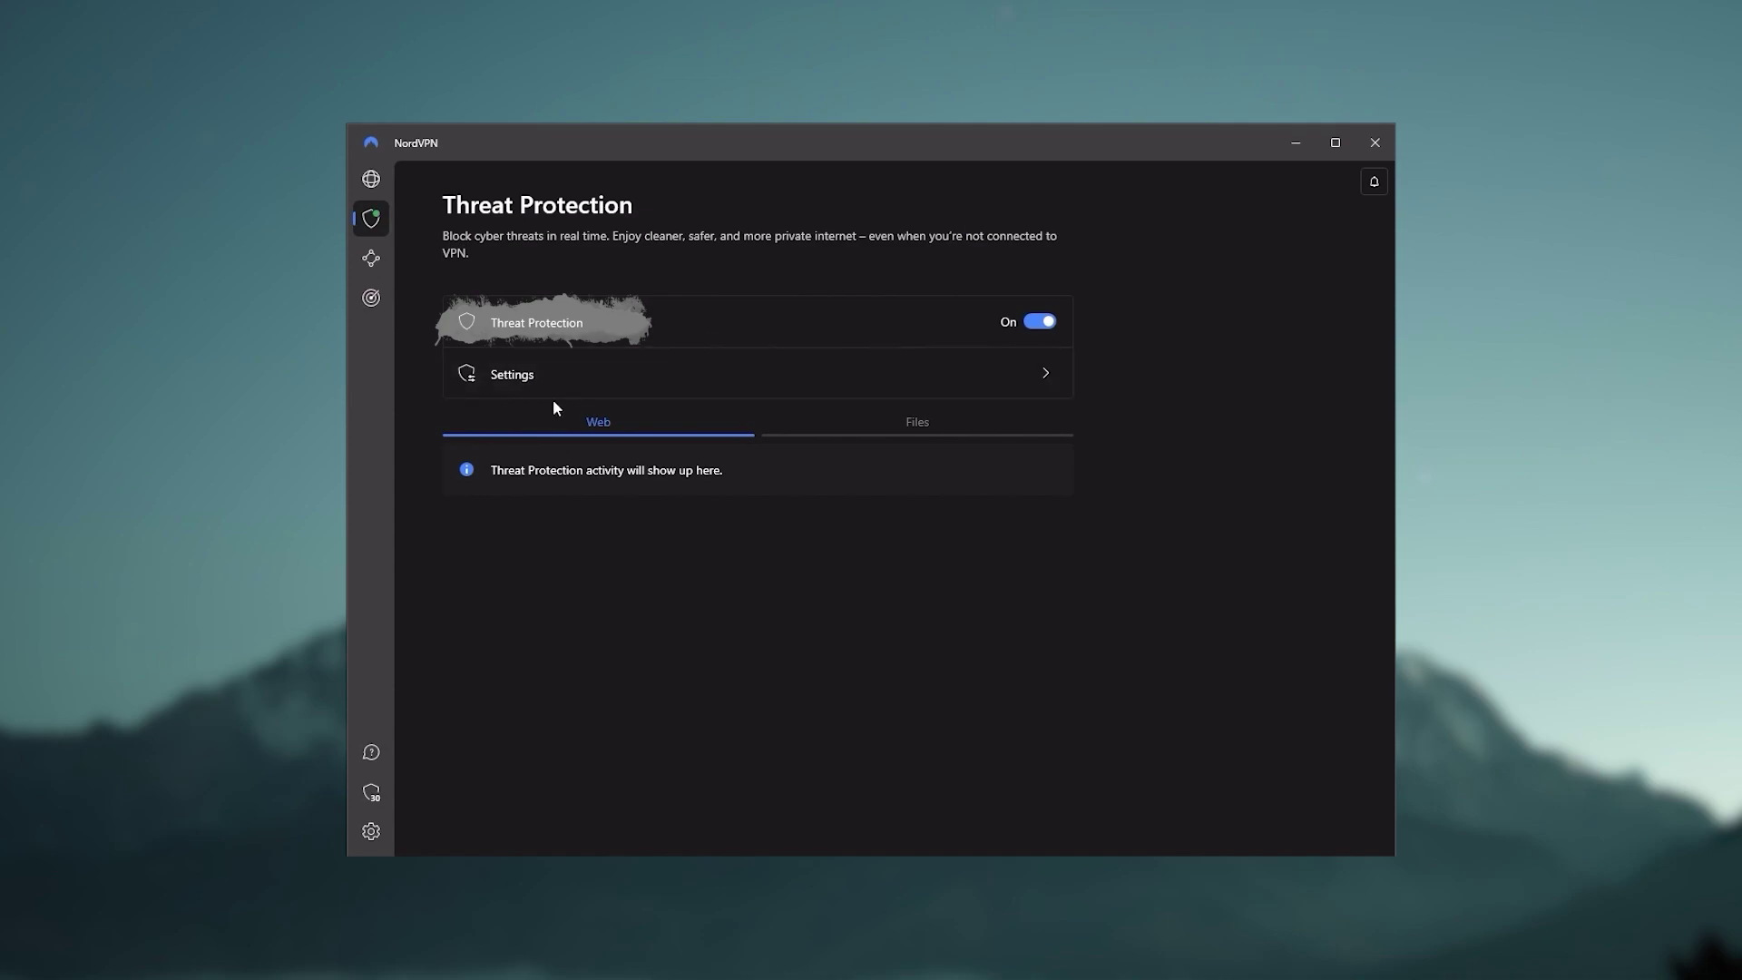
click(601, 390)
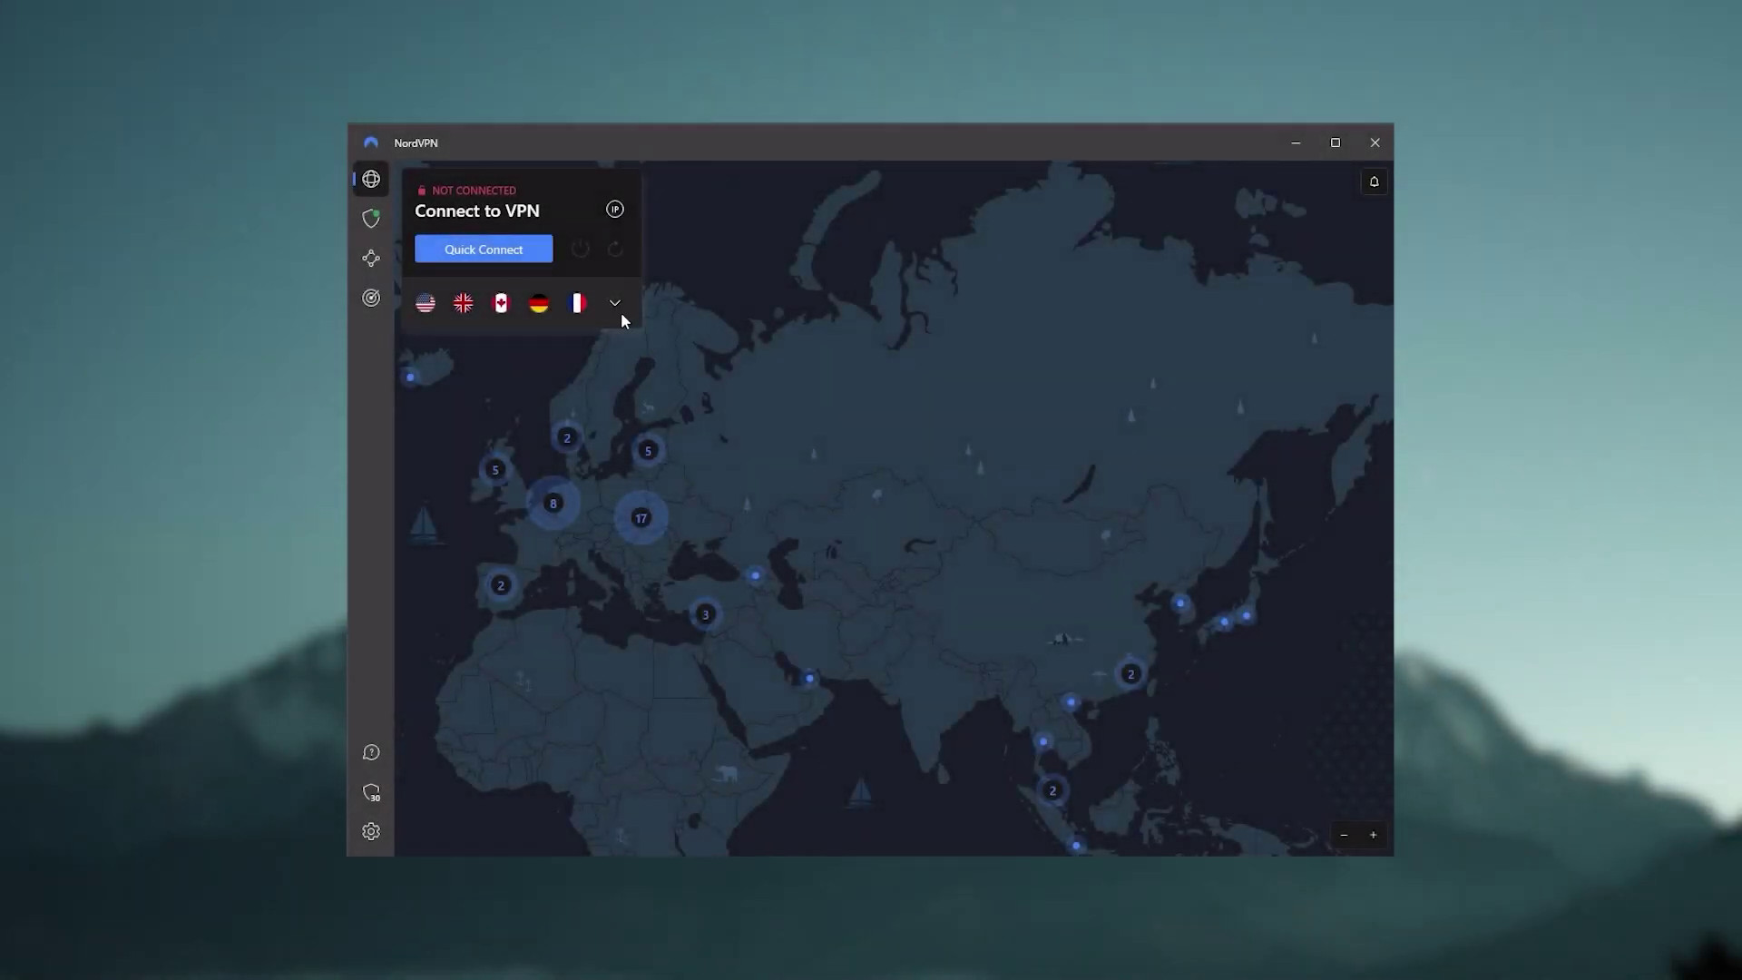
click(614, 306)
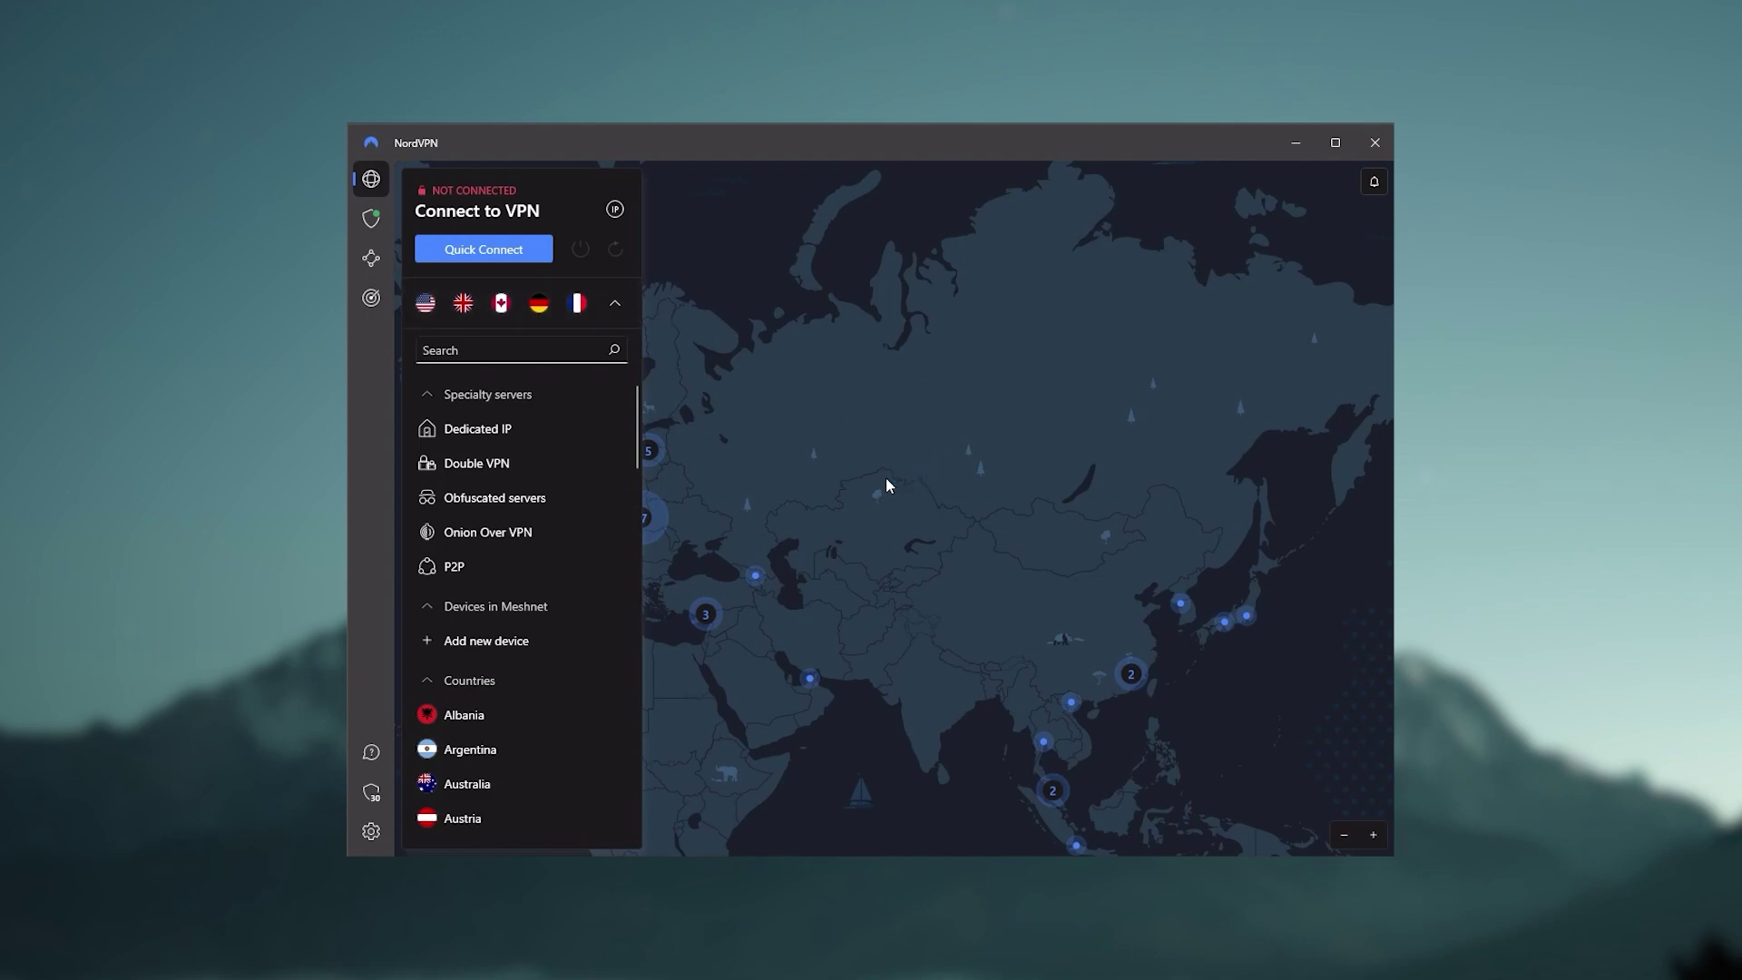
click(616, 303)
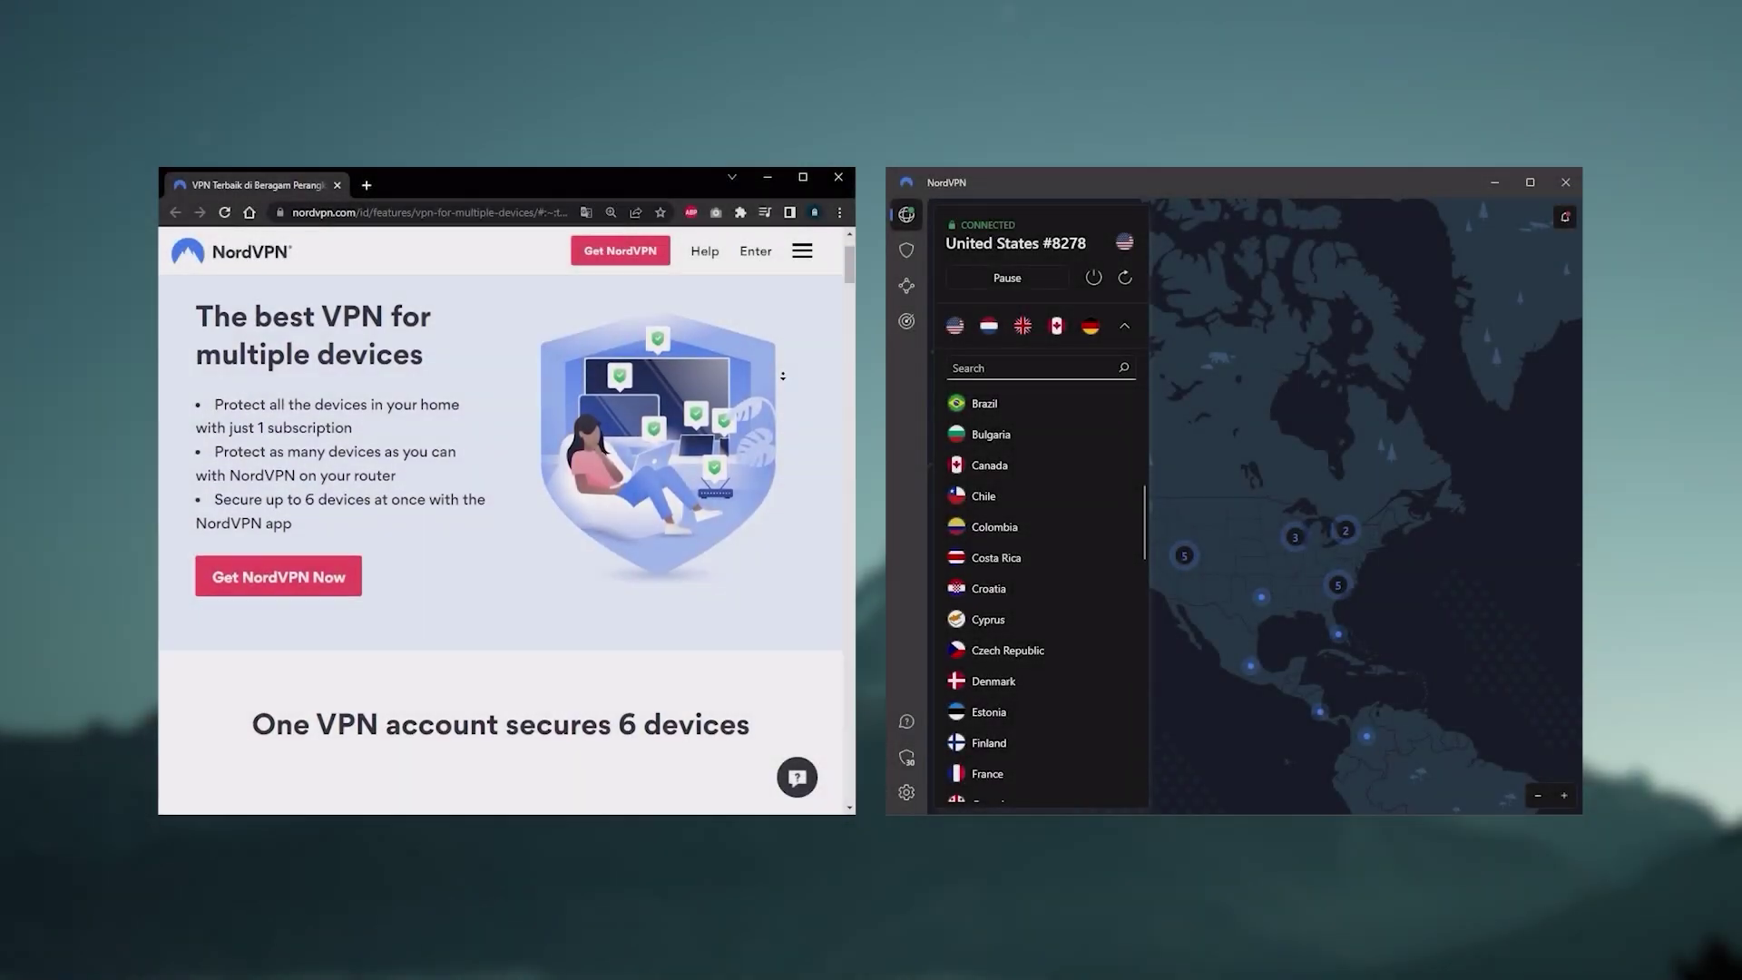
middle_click(782, 376)
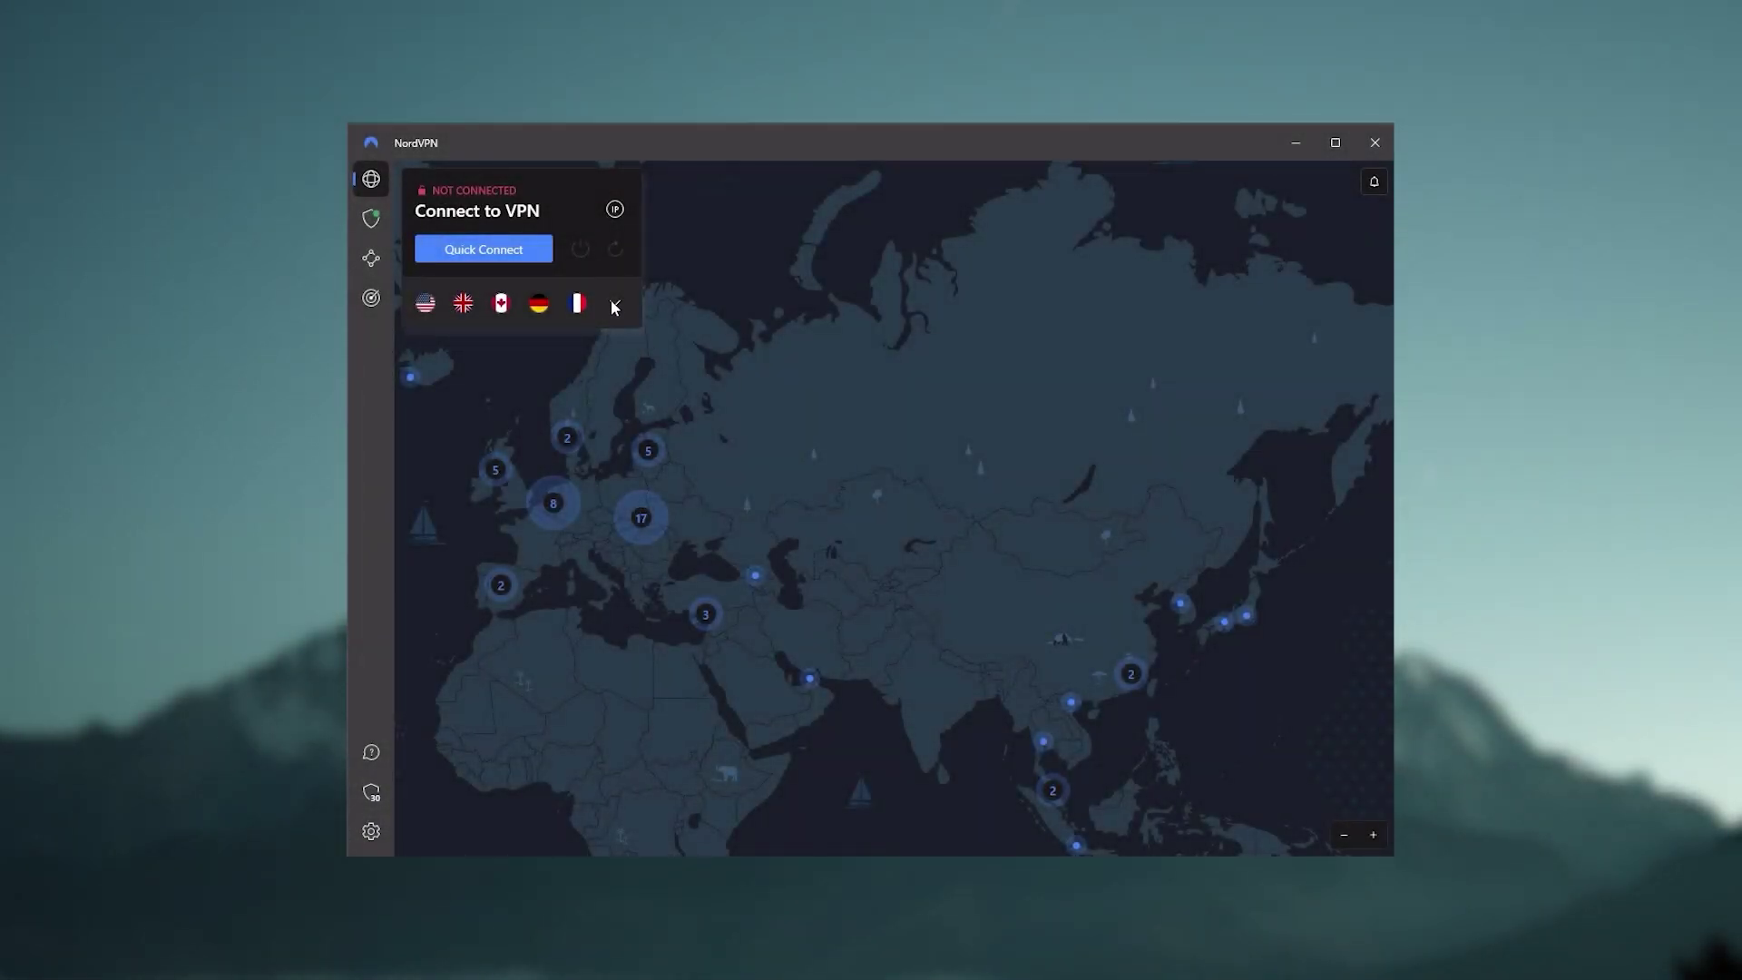
click(613, 301)
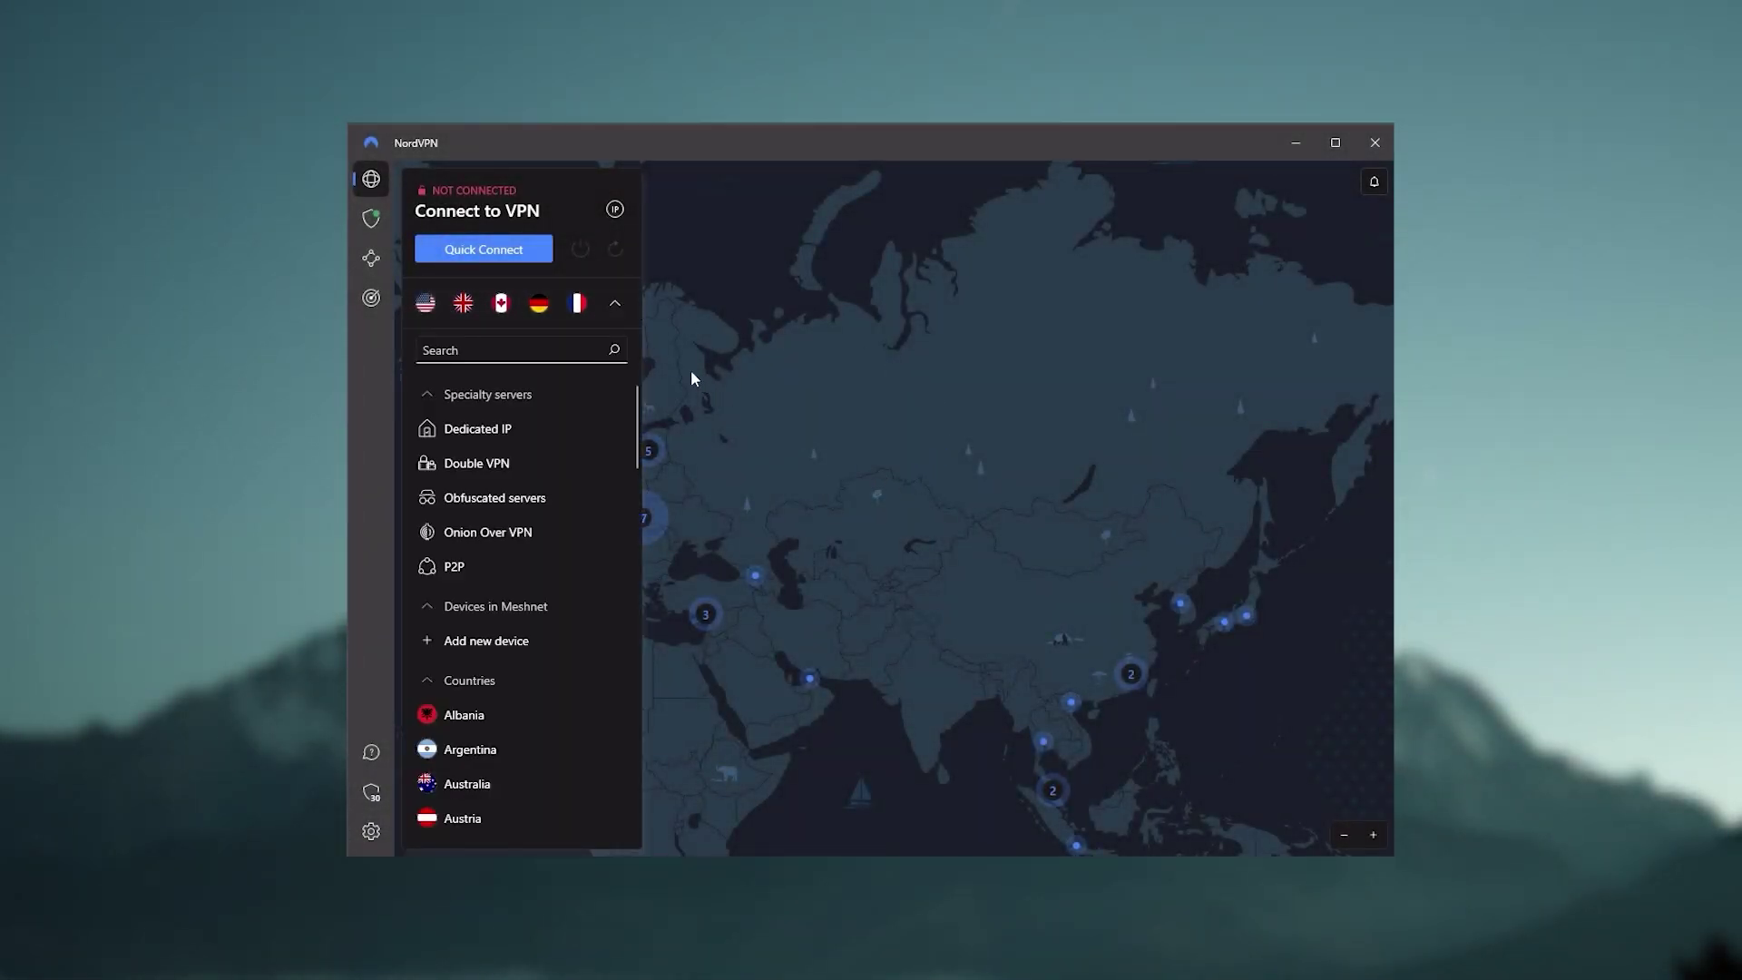
click(614, 302)
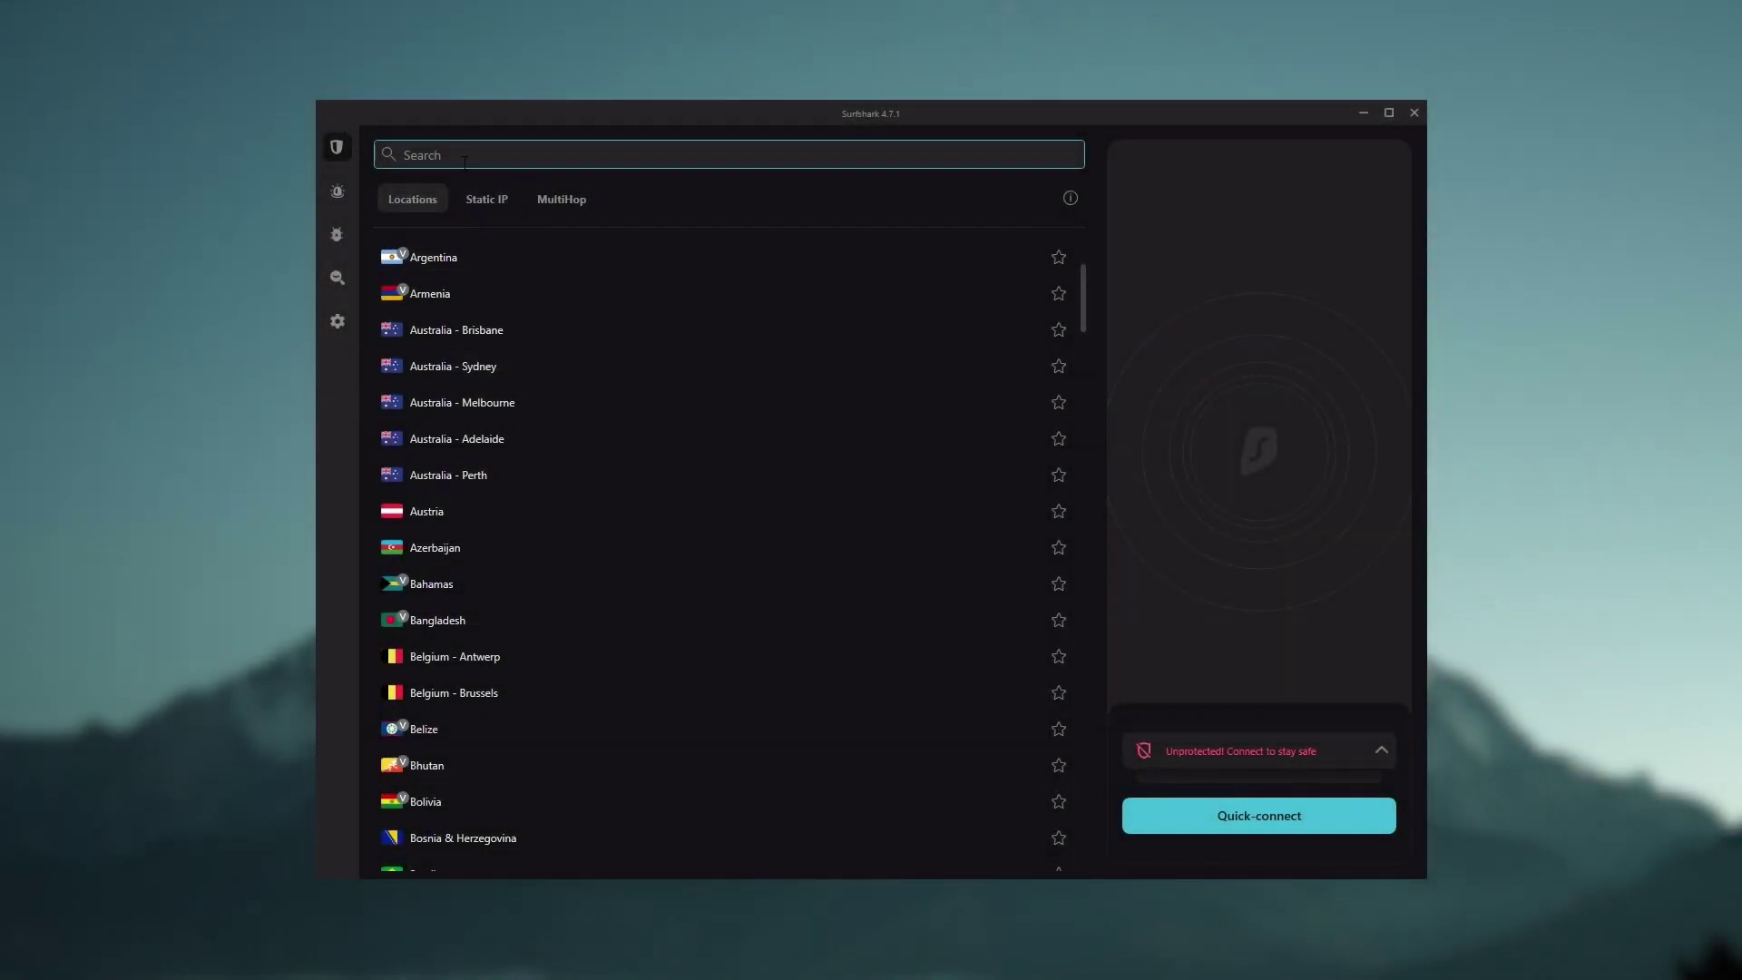
mouse_move(361, 191)
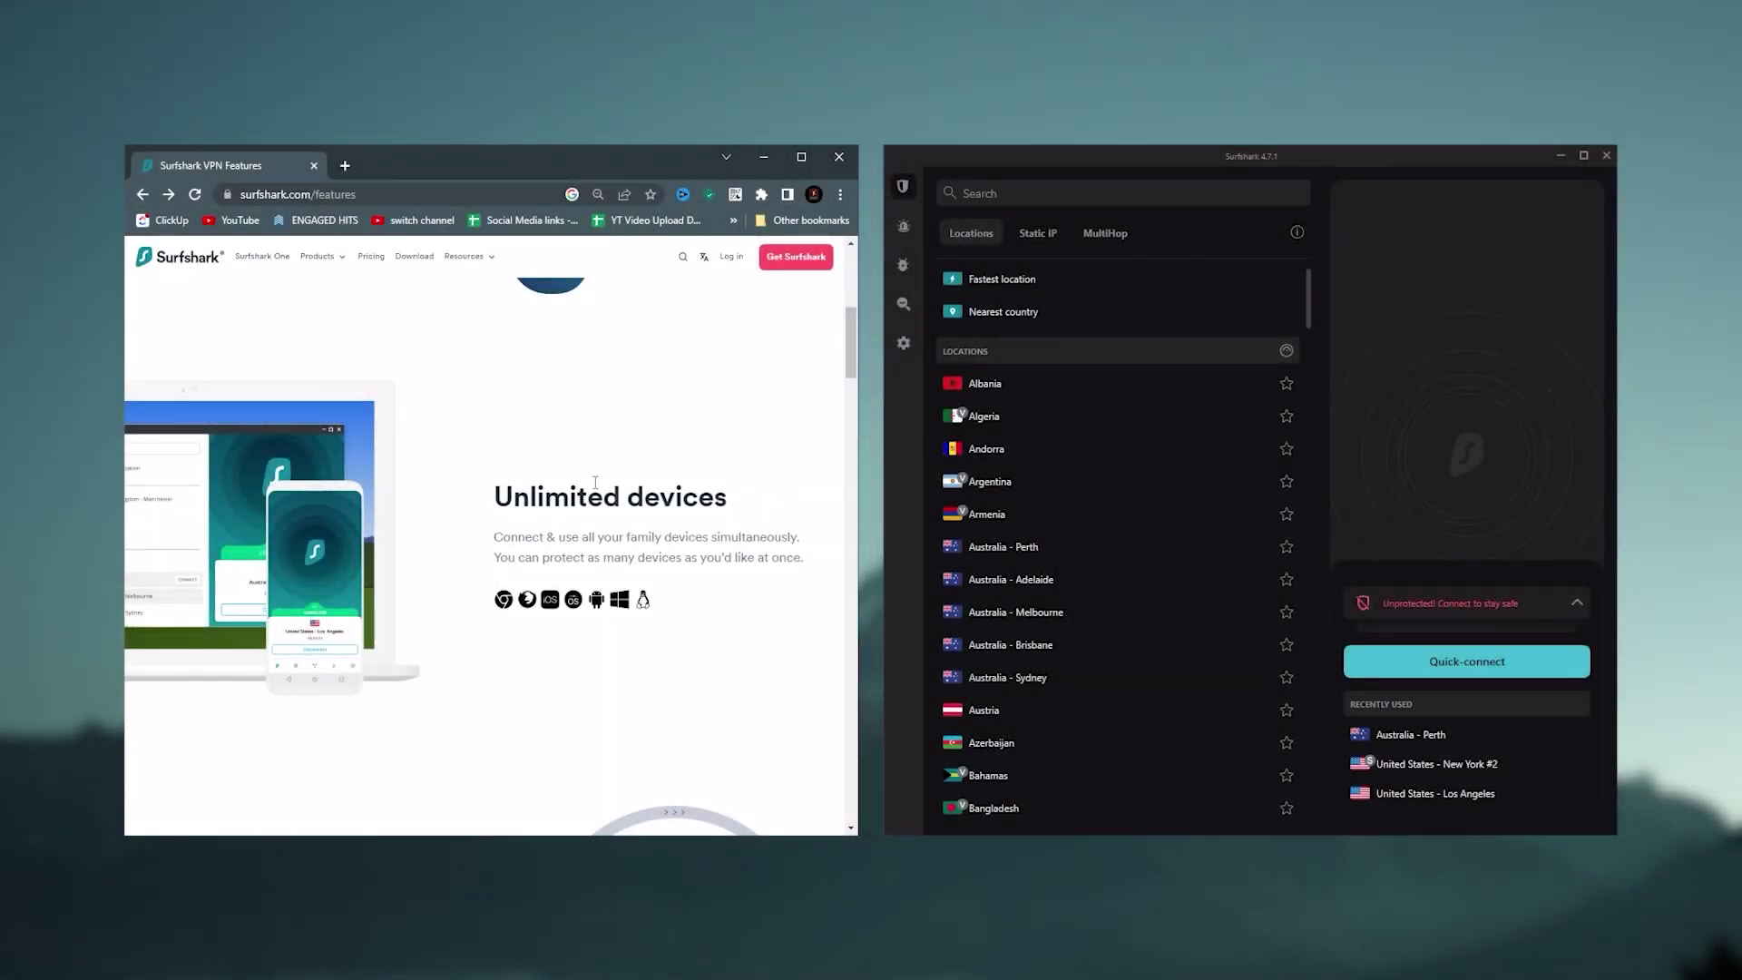
scroll(595, 482, down, 1)
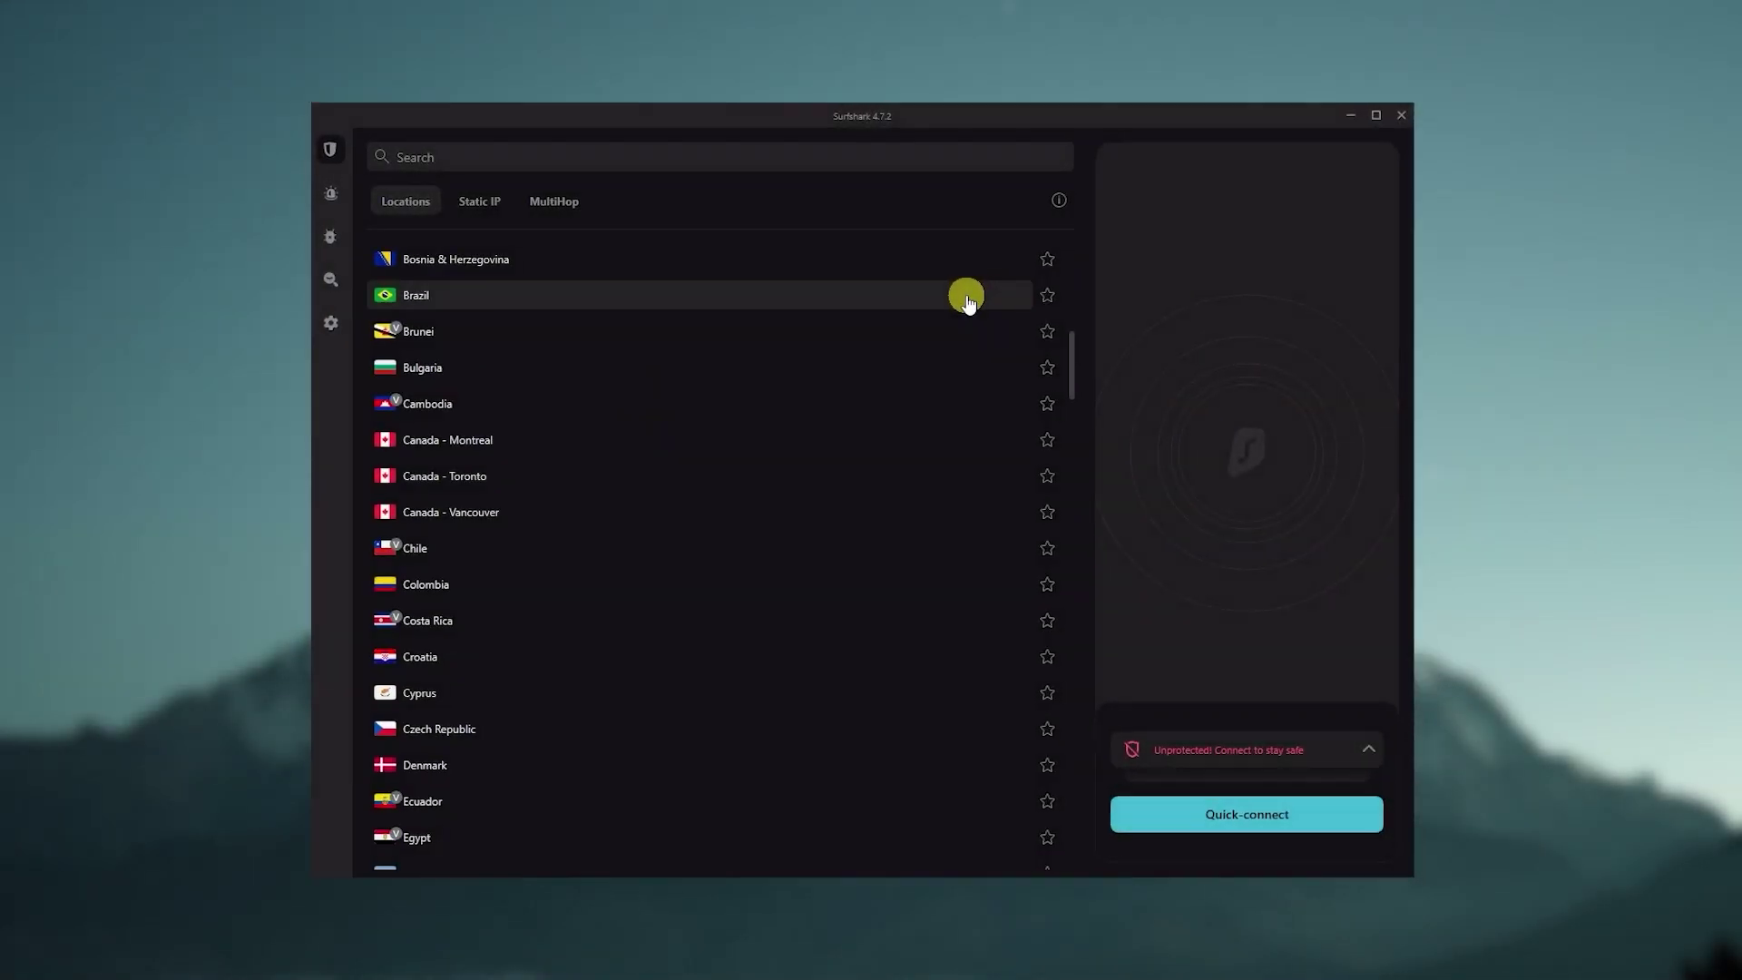
scroll(968, 302, down, 2)
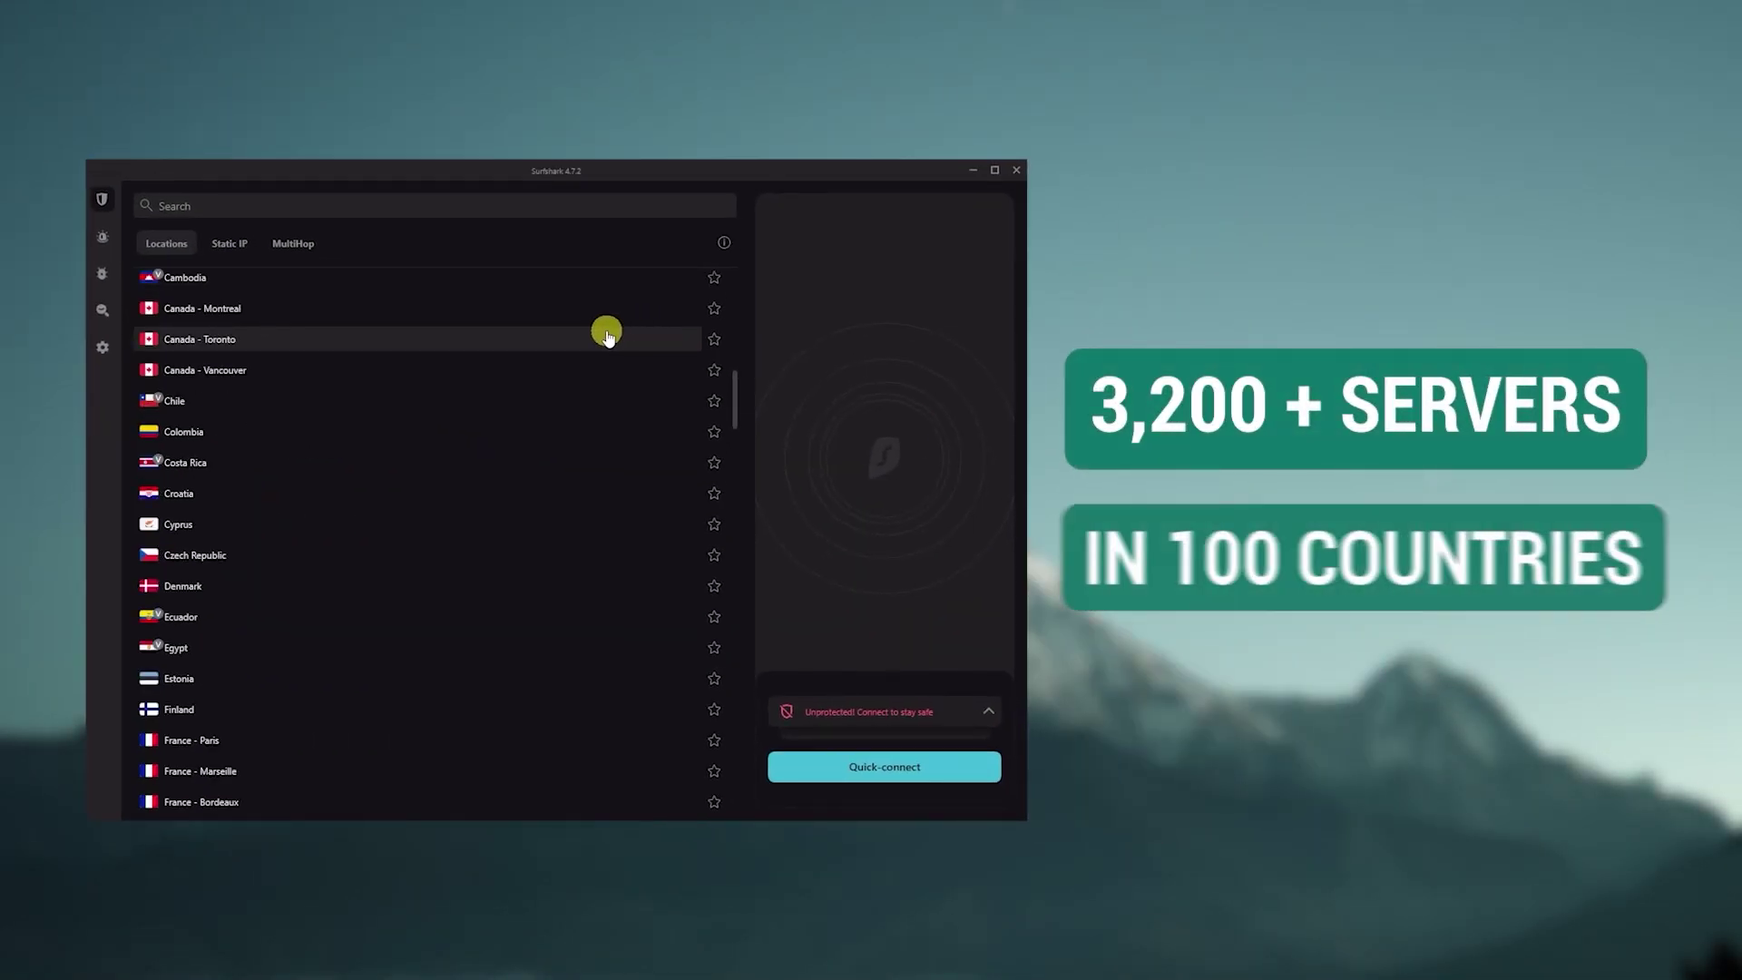
scroll(599, 381, down, 3)
scroll(330, 404, down, 10)
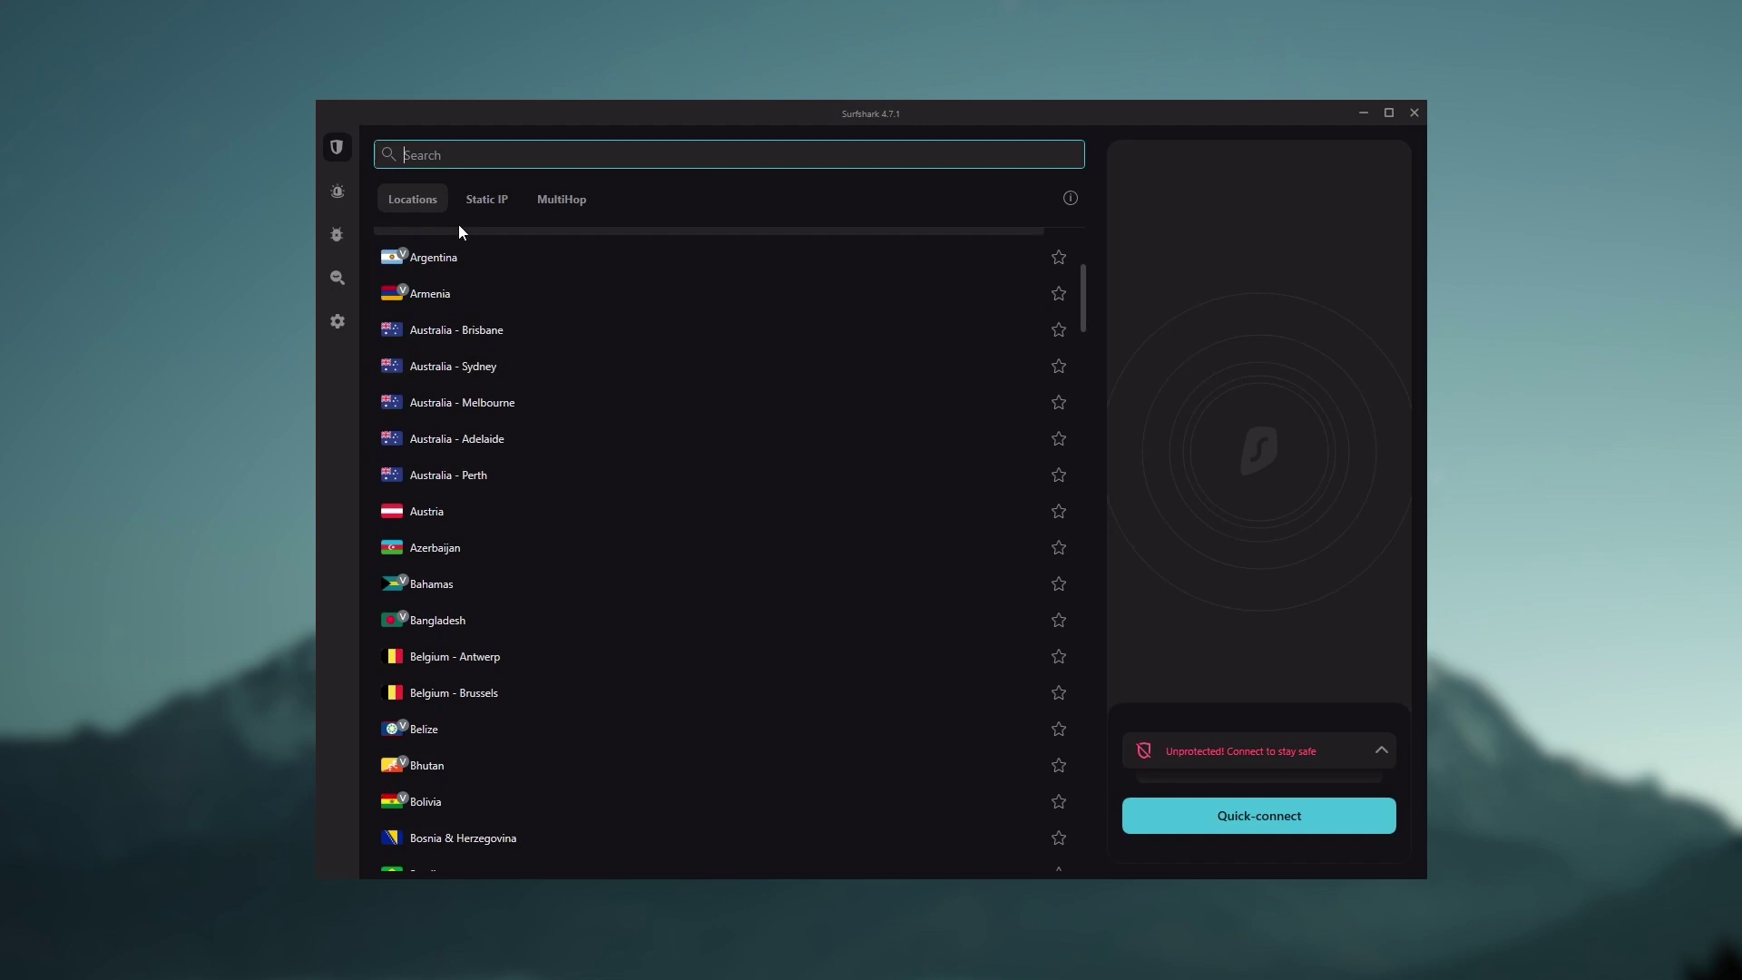
mouse_move(334, 334)
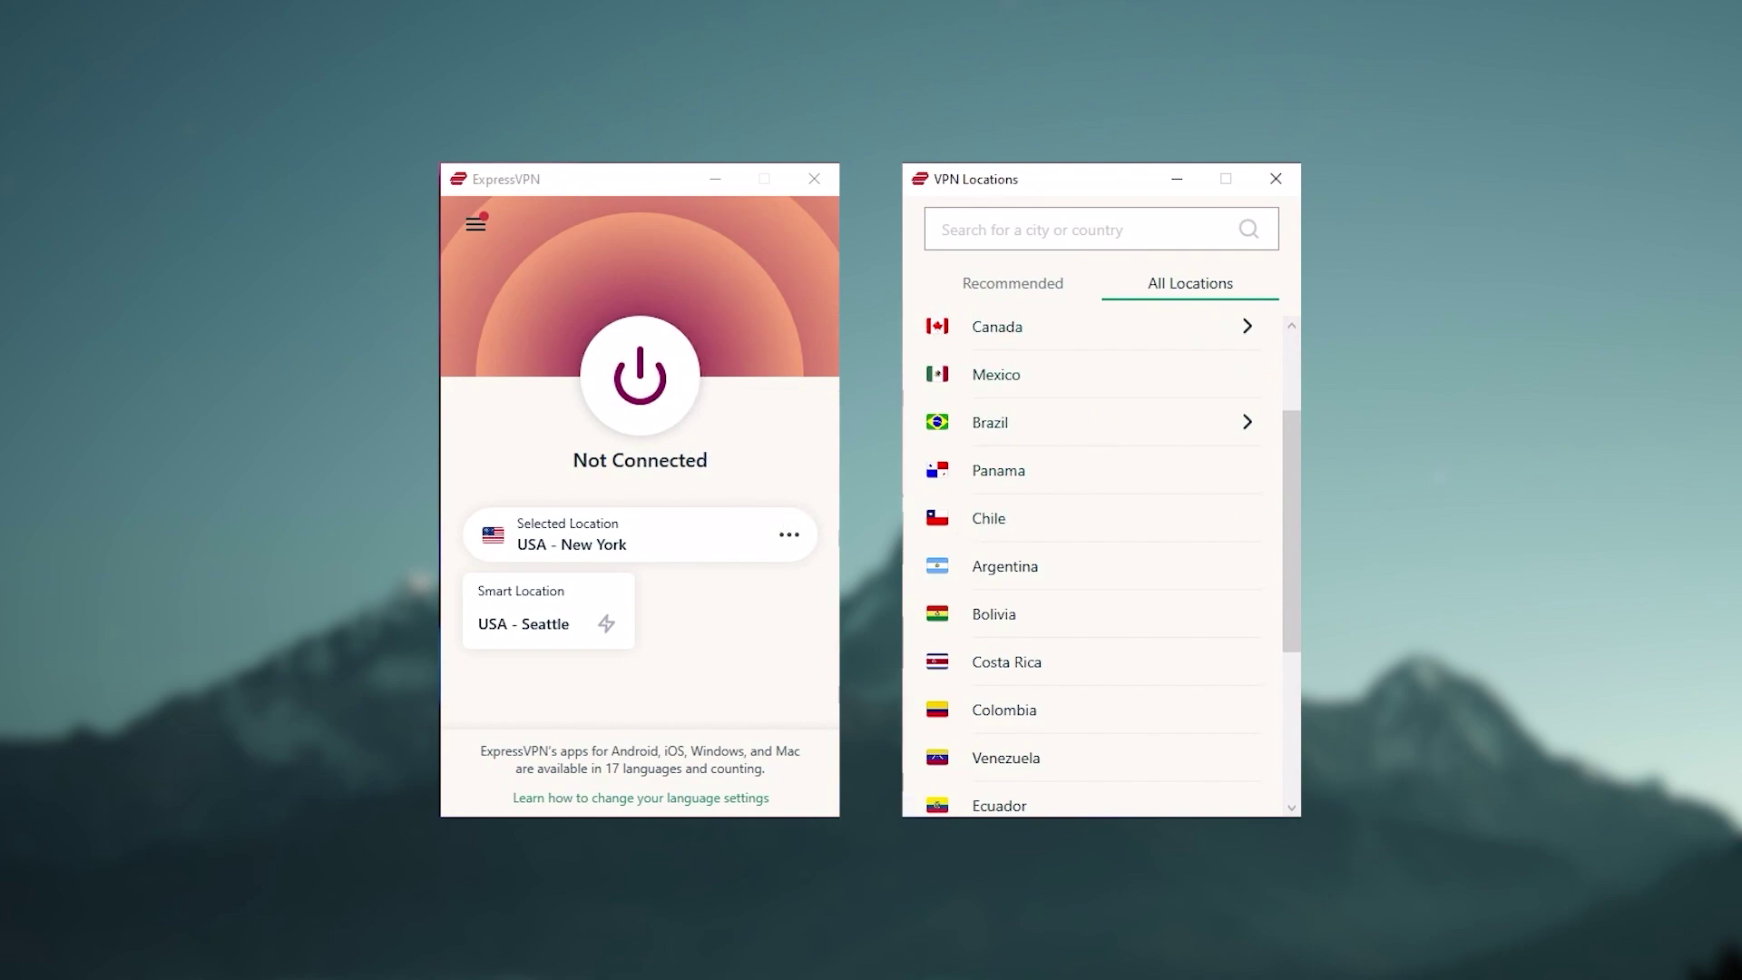
Step: Scroll down All Locations and expand Europe to list Netherlands, Spain, France and Italy
scroll(1140, 528, down, 2)
scroll(1139, 529, up, 4)
scroll(1139, 529, down, 4)
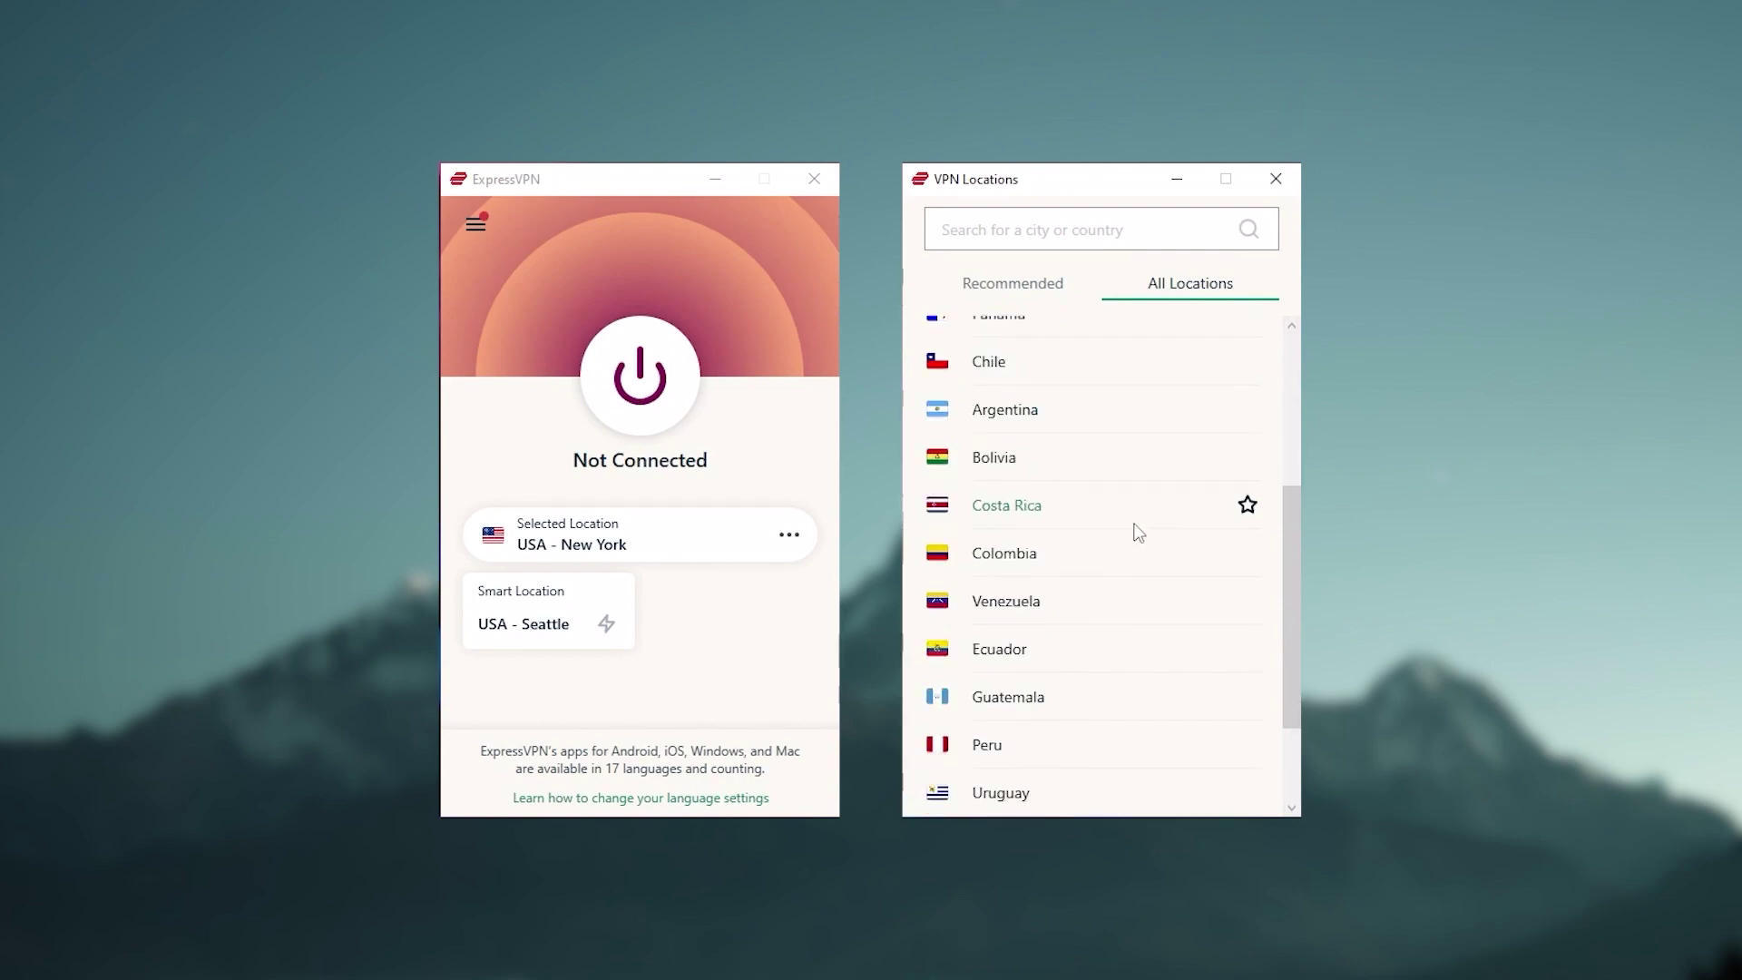
scroll(1137, 533, down, 1)
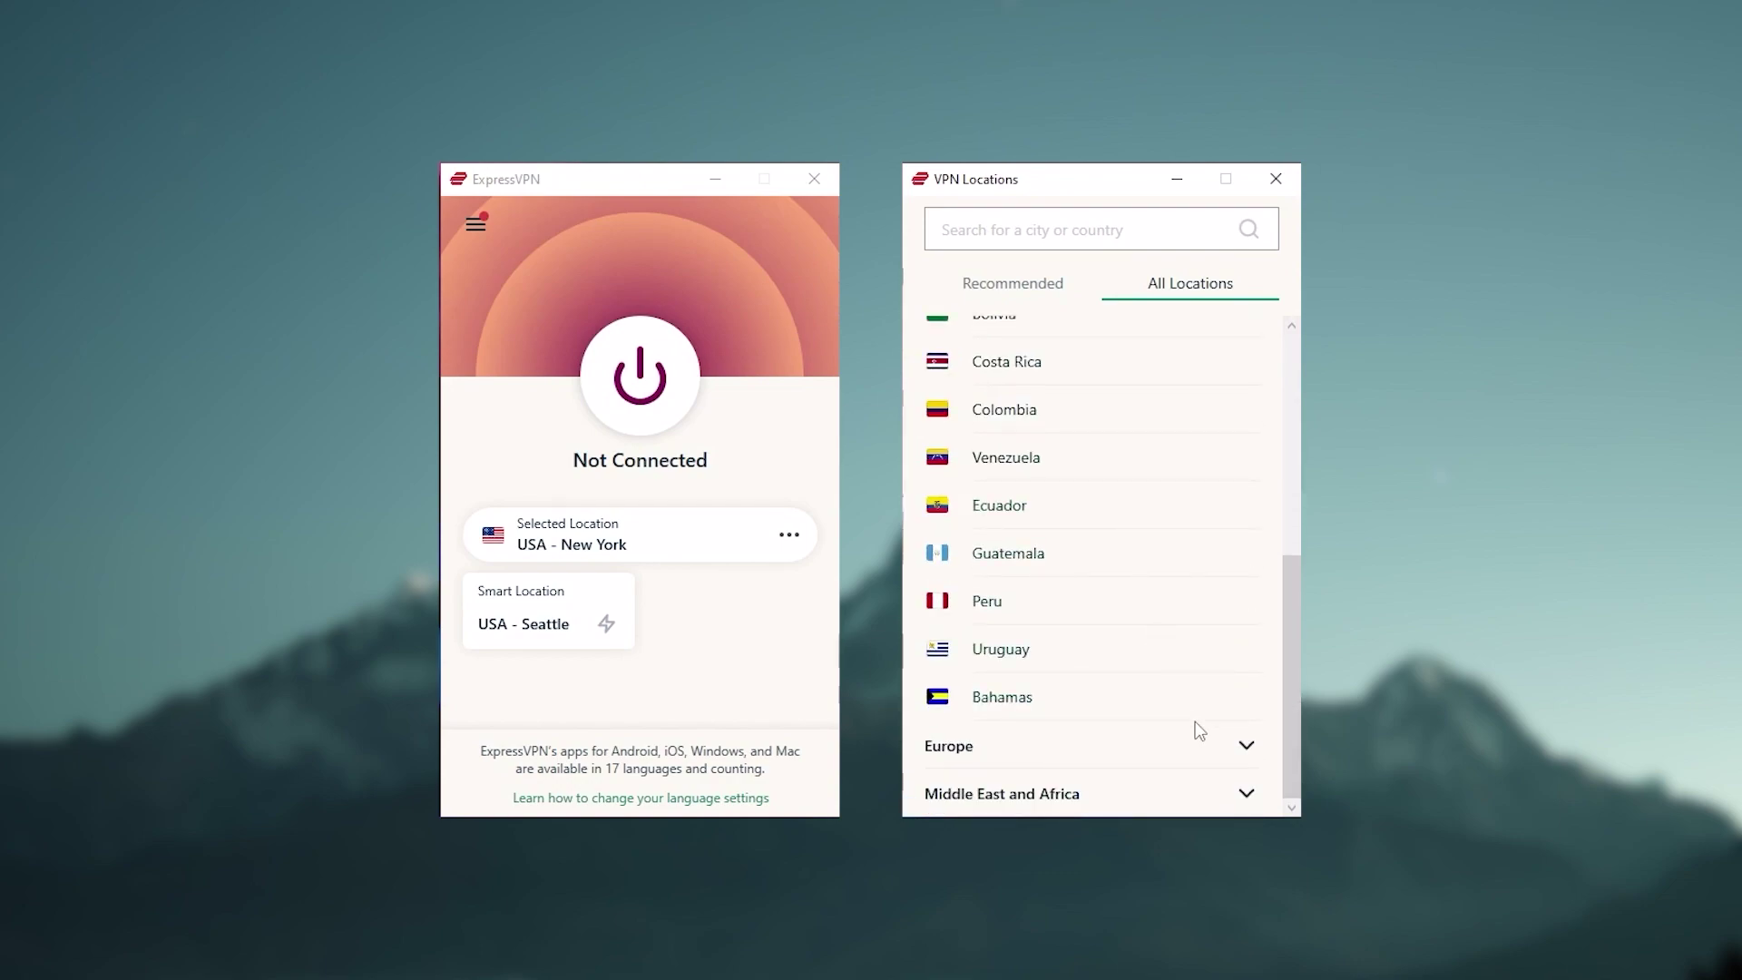
click(1240, 756)
scroll(1124, 544, down, 3)
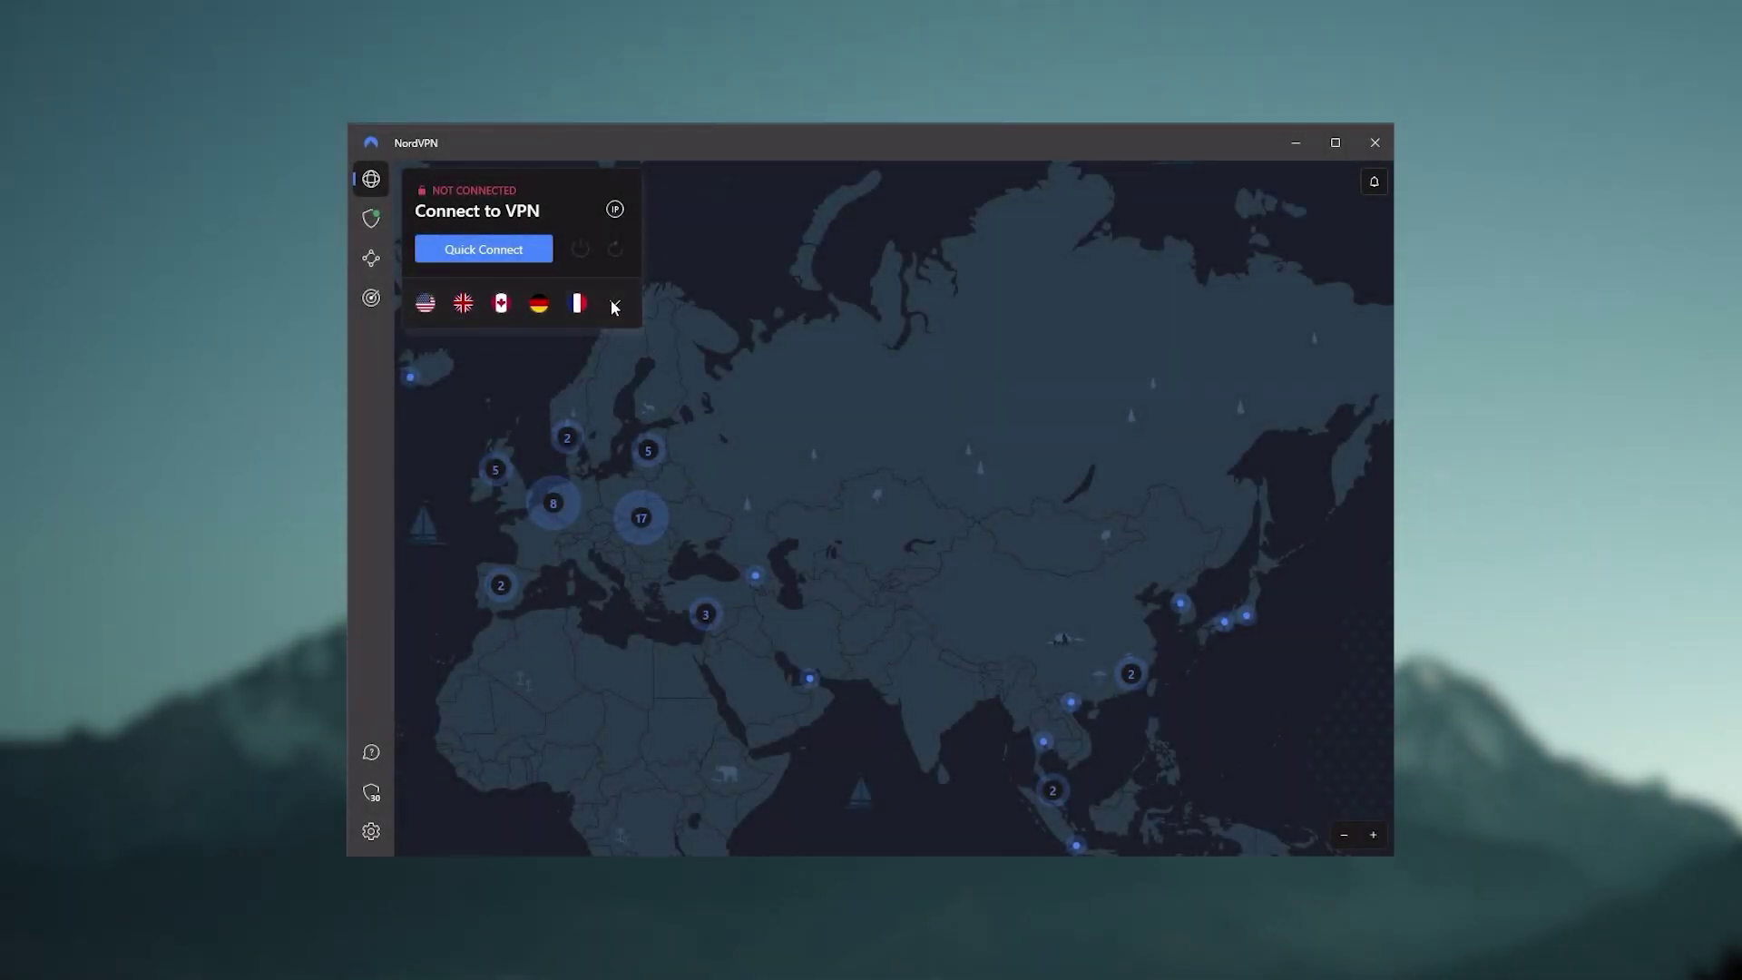
click(614, 306)
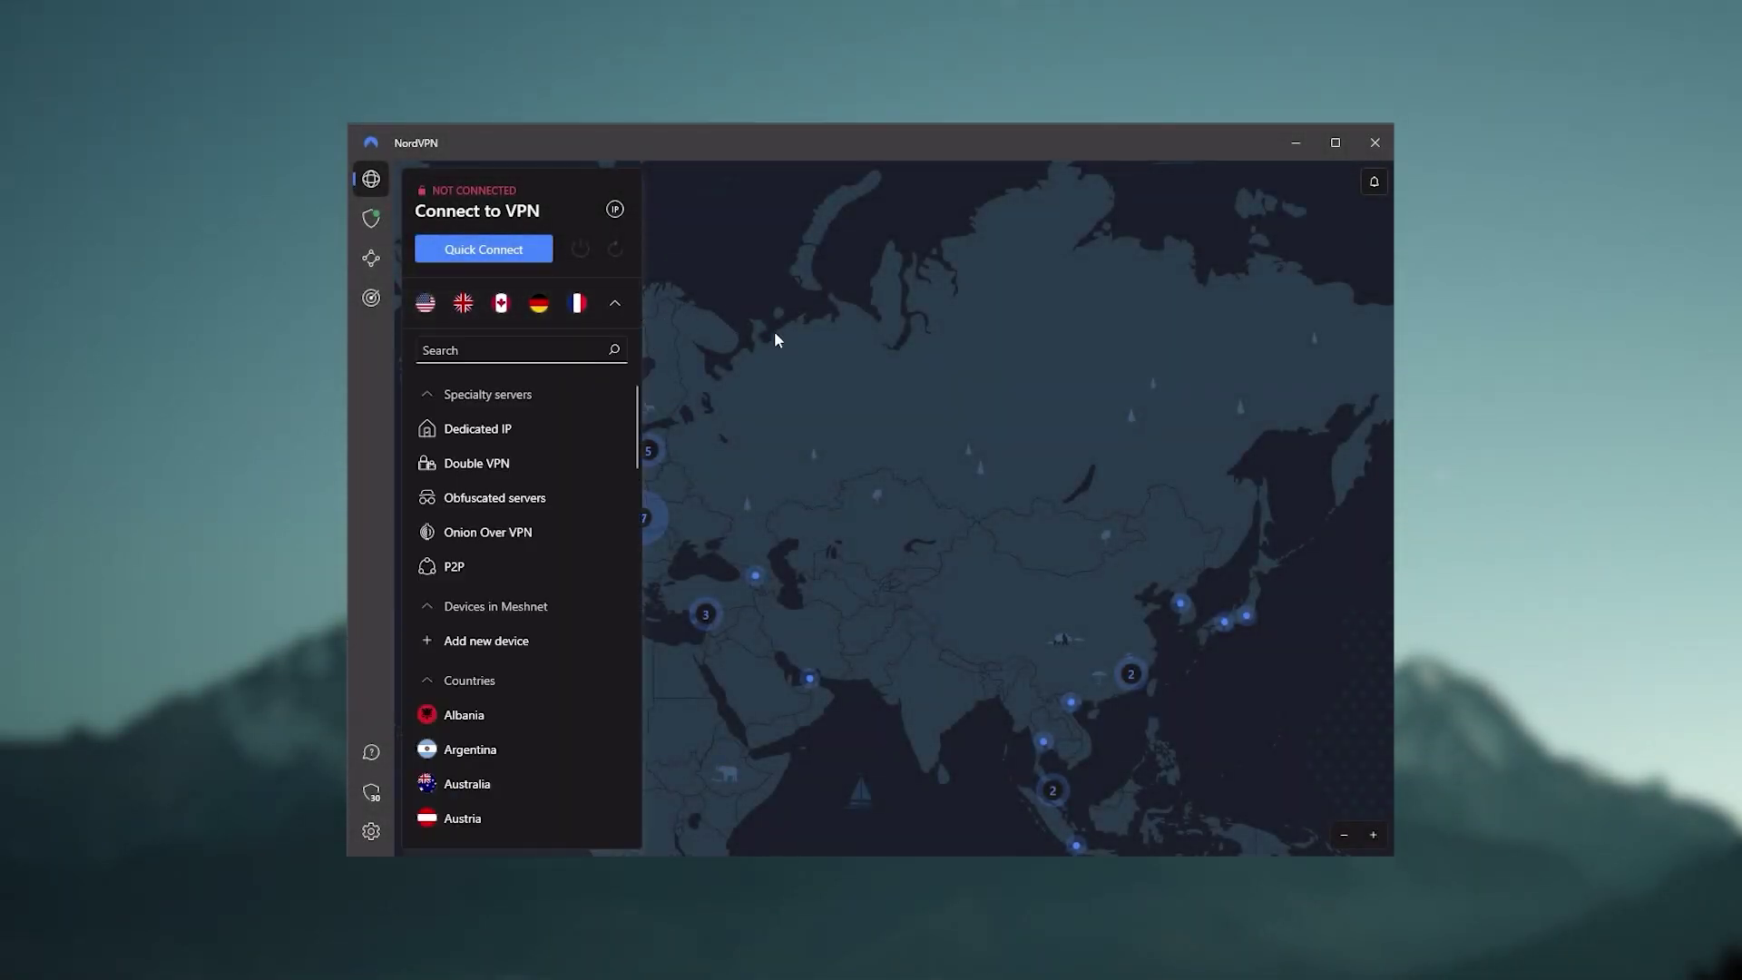
click(617, 303)
drag(900, 601, 1103, 635)
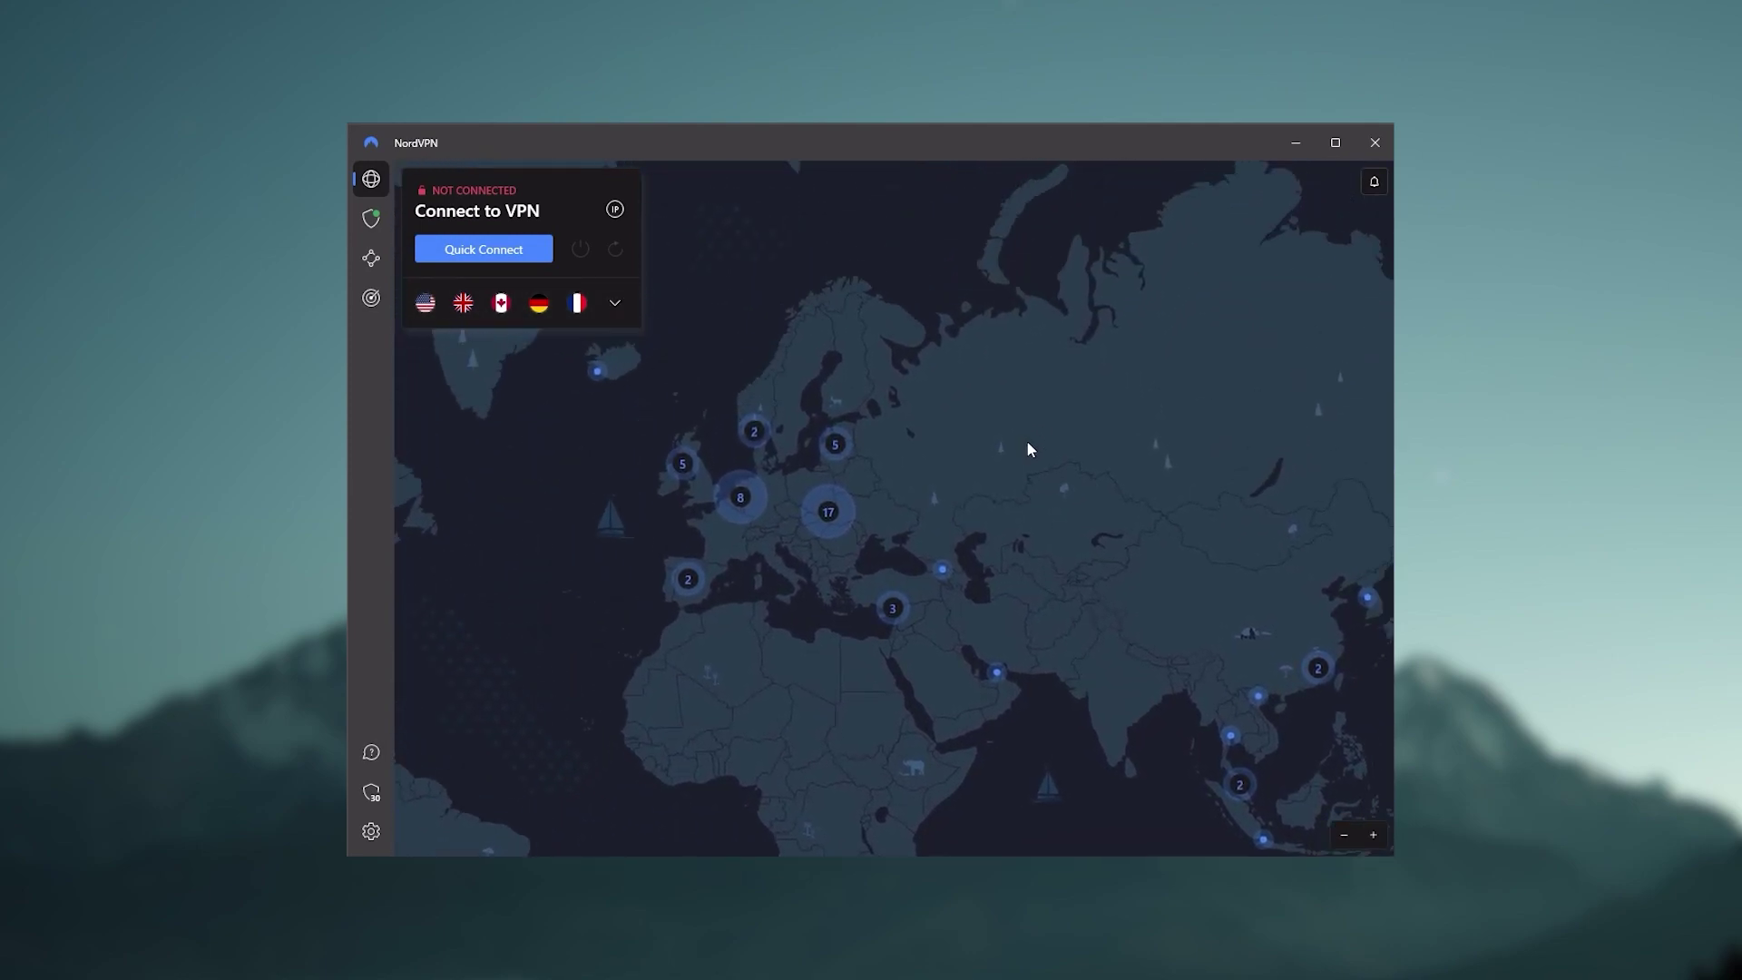
drag(1026, 447, 1236, 638)
drag(647, 472, 723, 475)
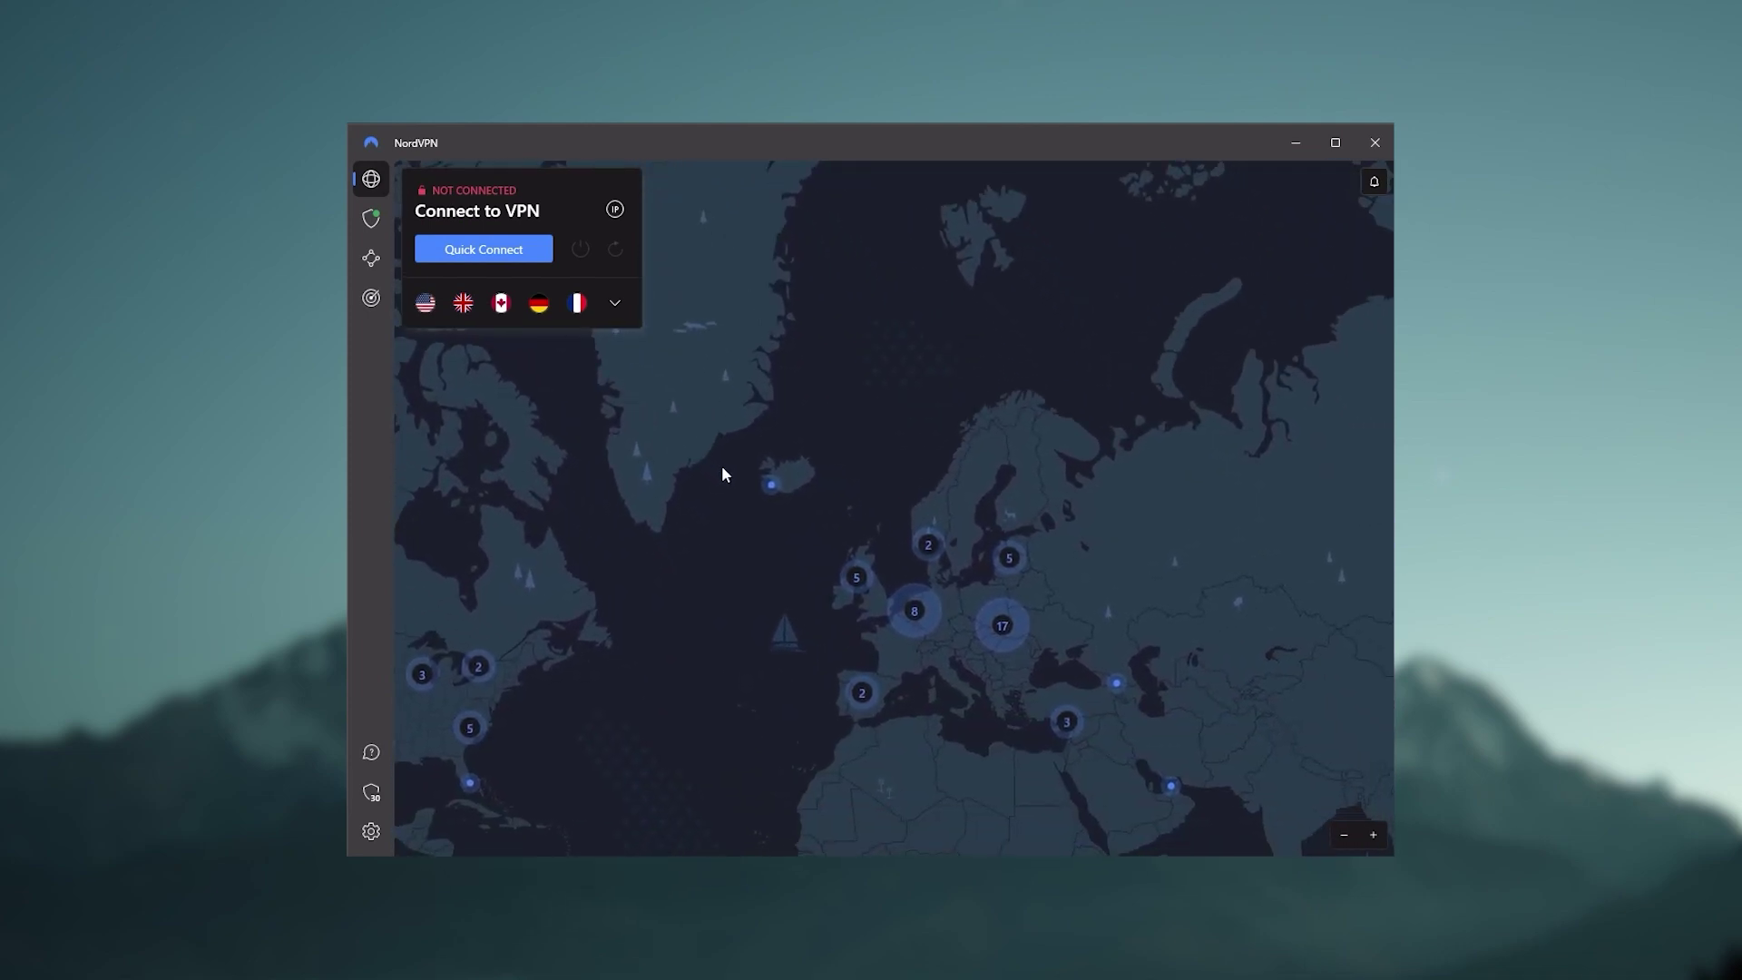
drag(1198, 505, 641, 497)
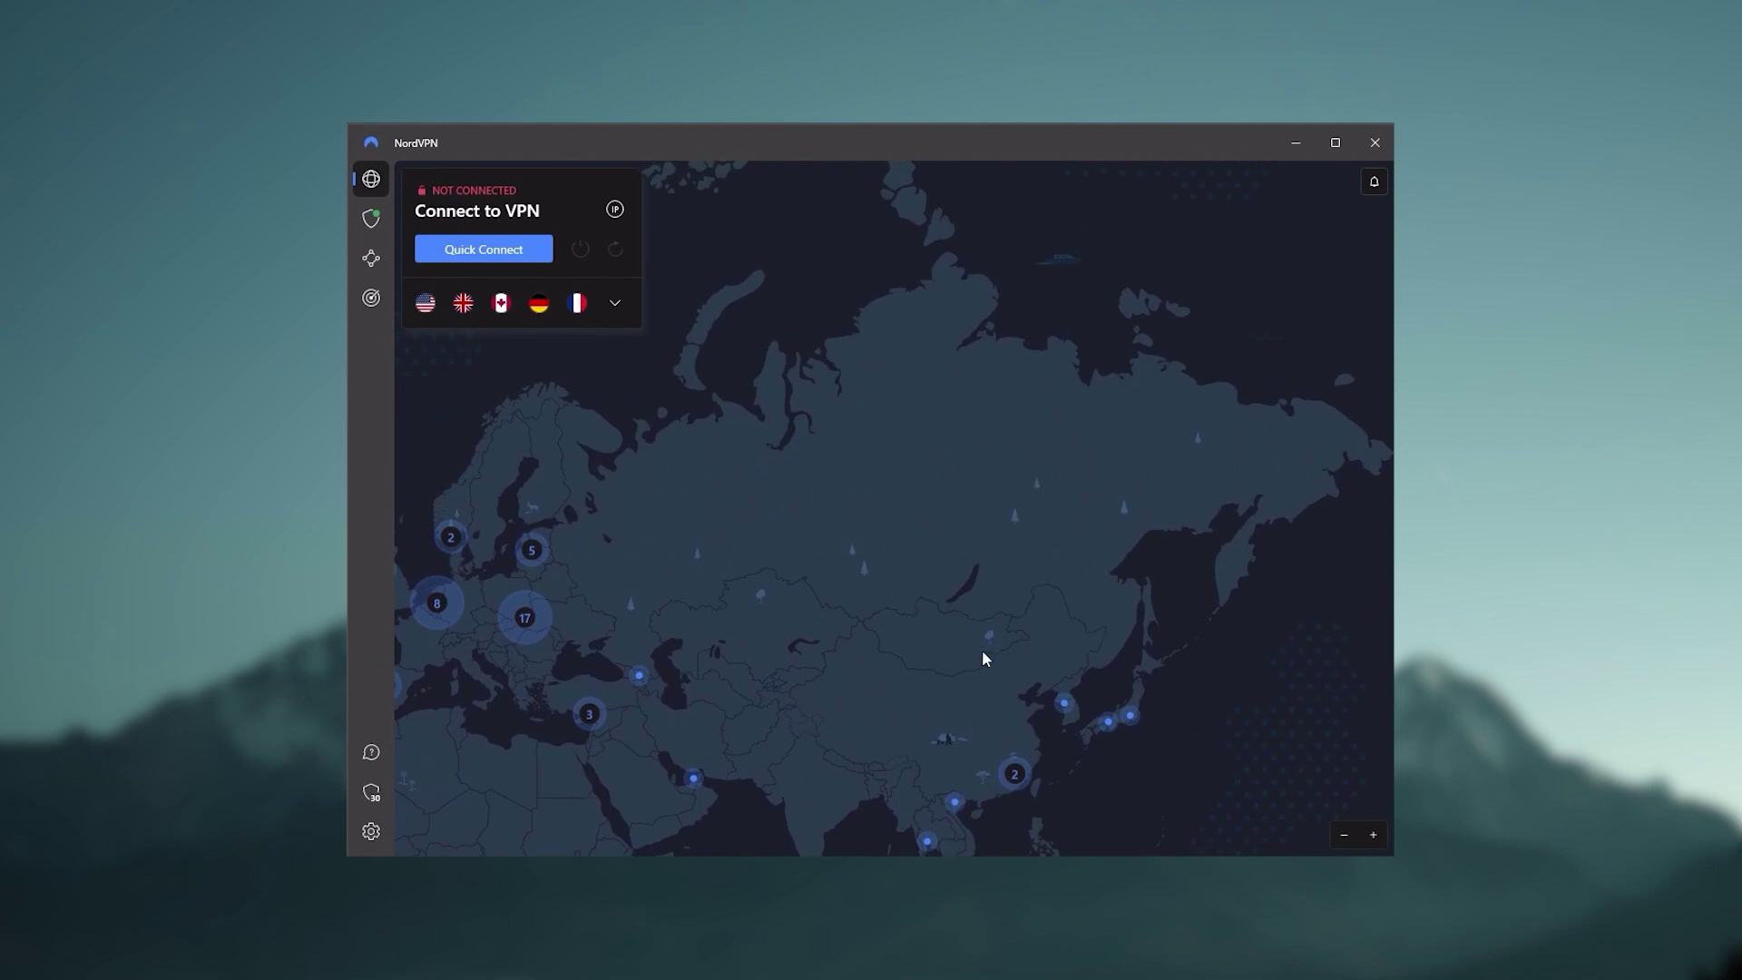
drag(983, 661, 937, 318)
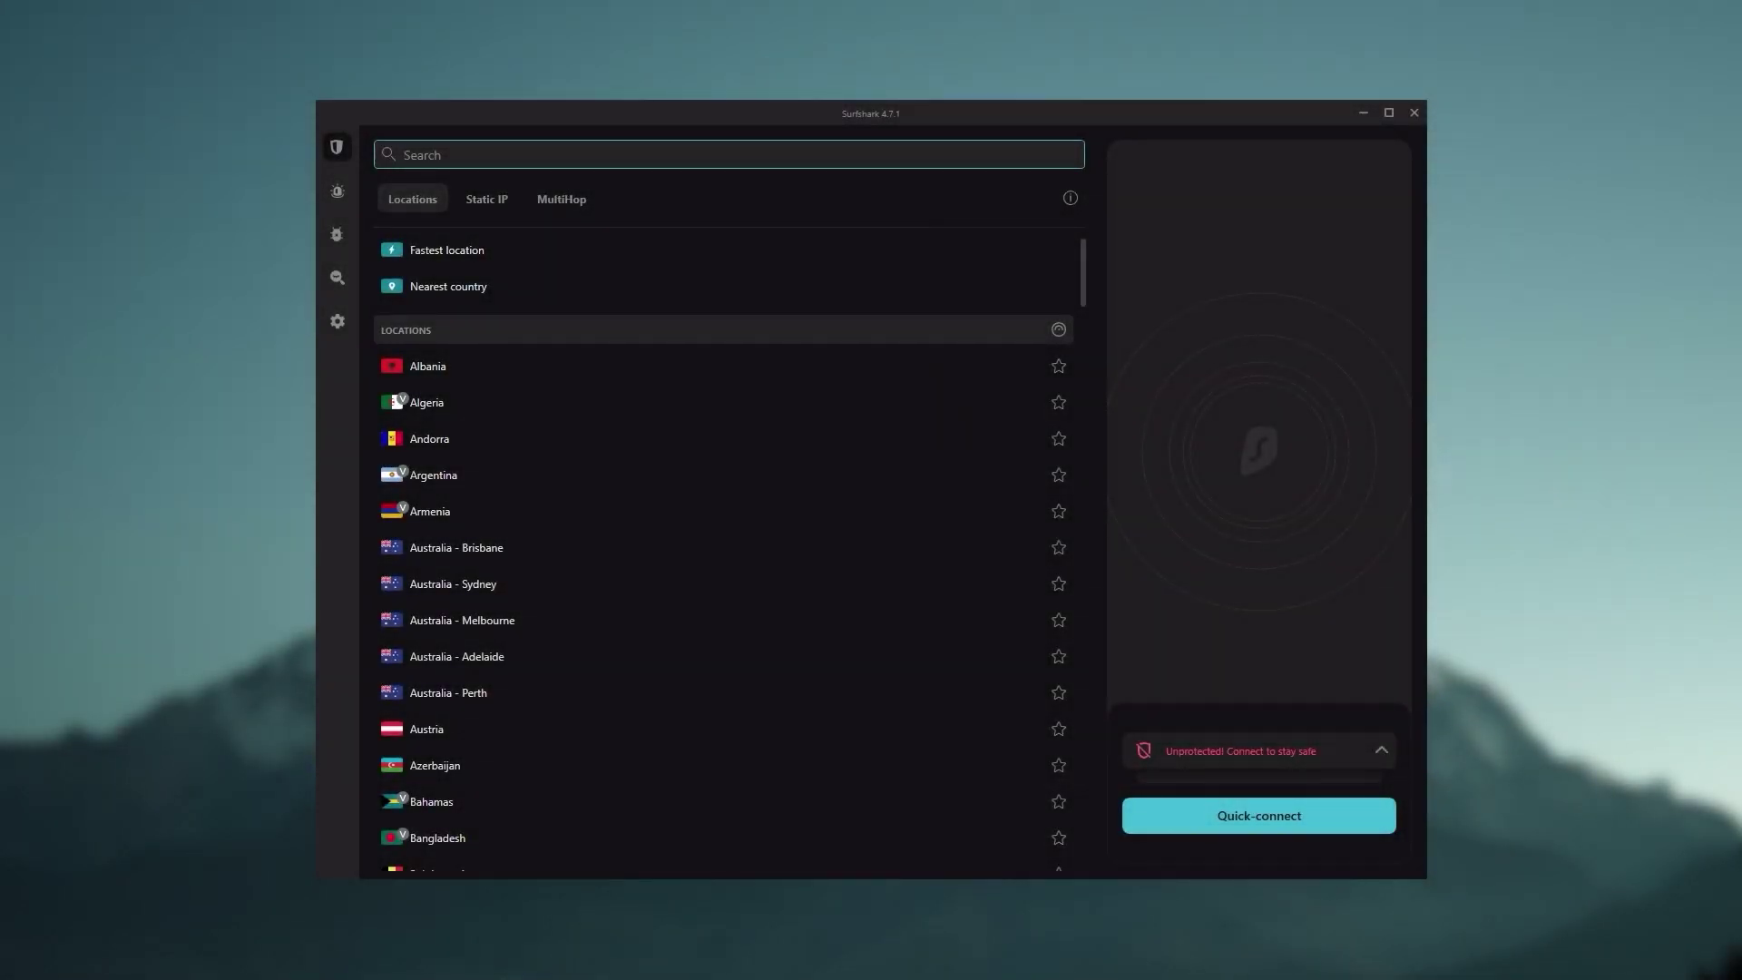
scroll(798, 535, down, 3)
scroll(711, 498, up, 1)
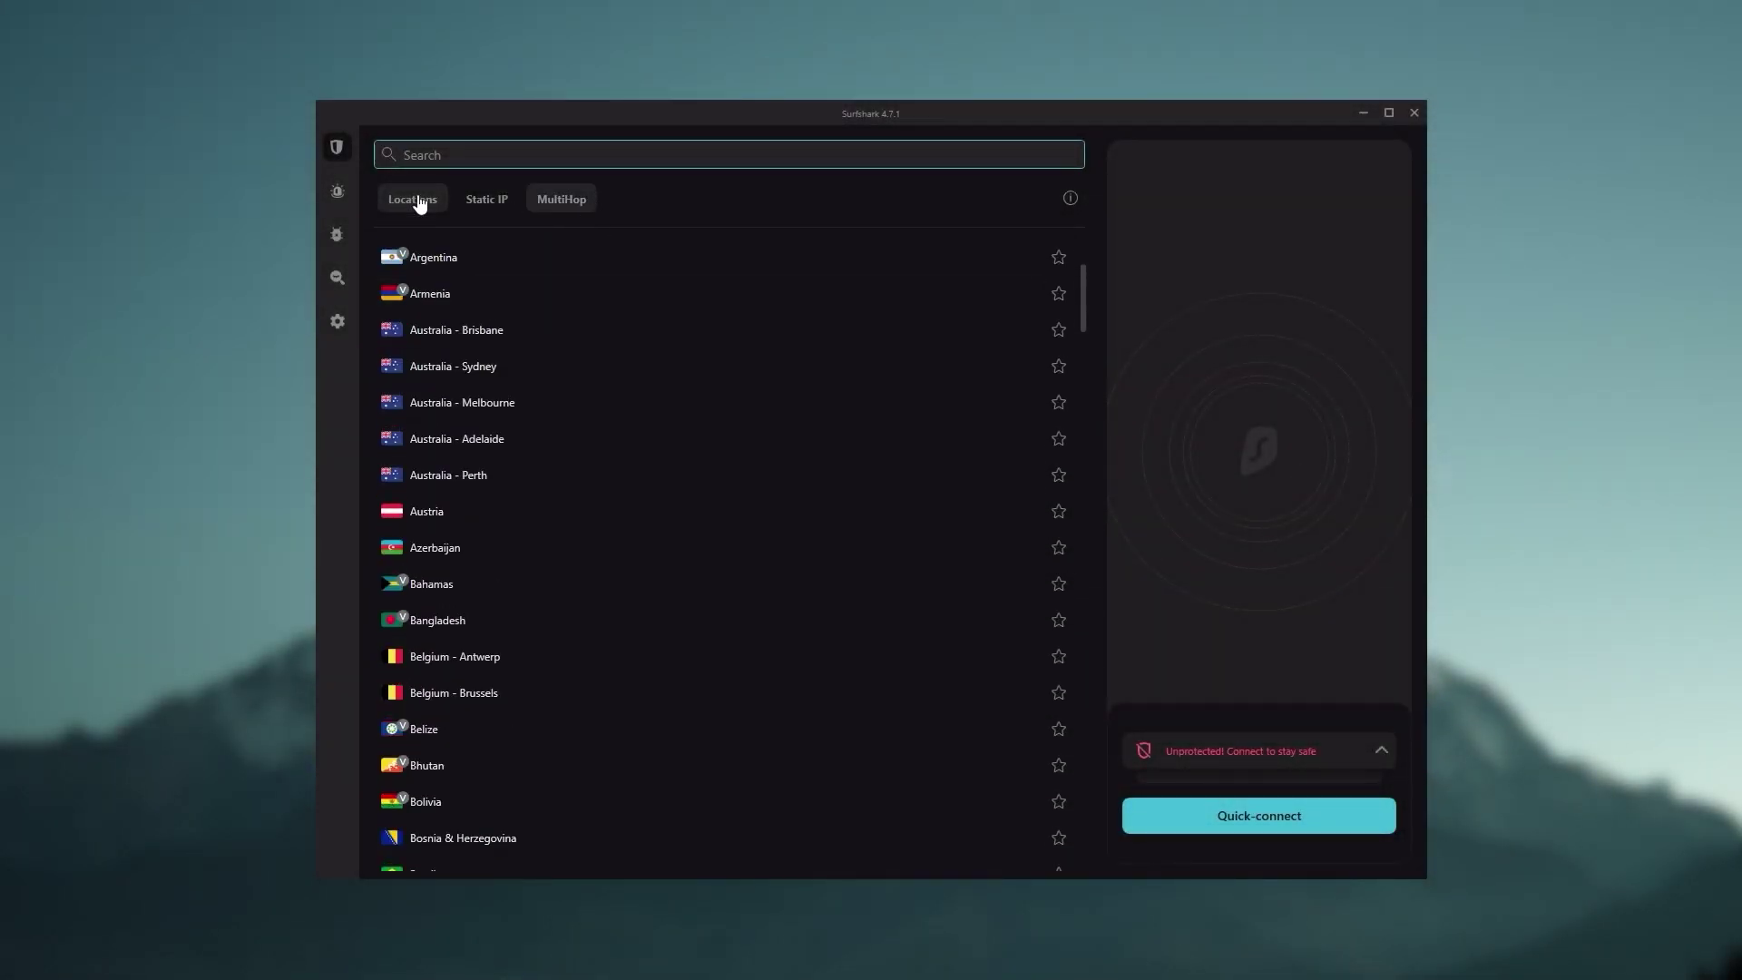
click(347, 192)
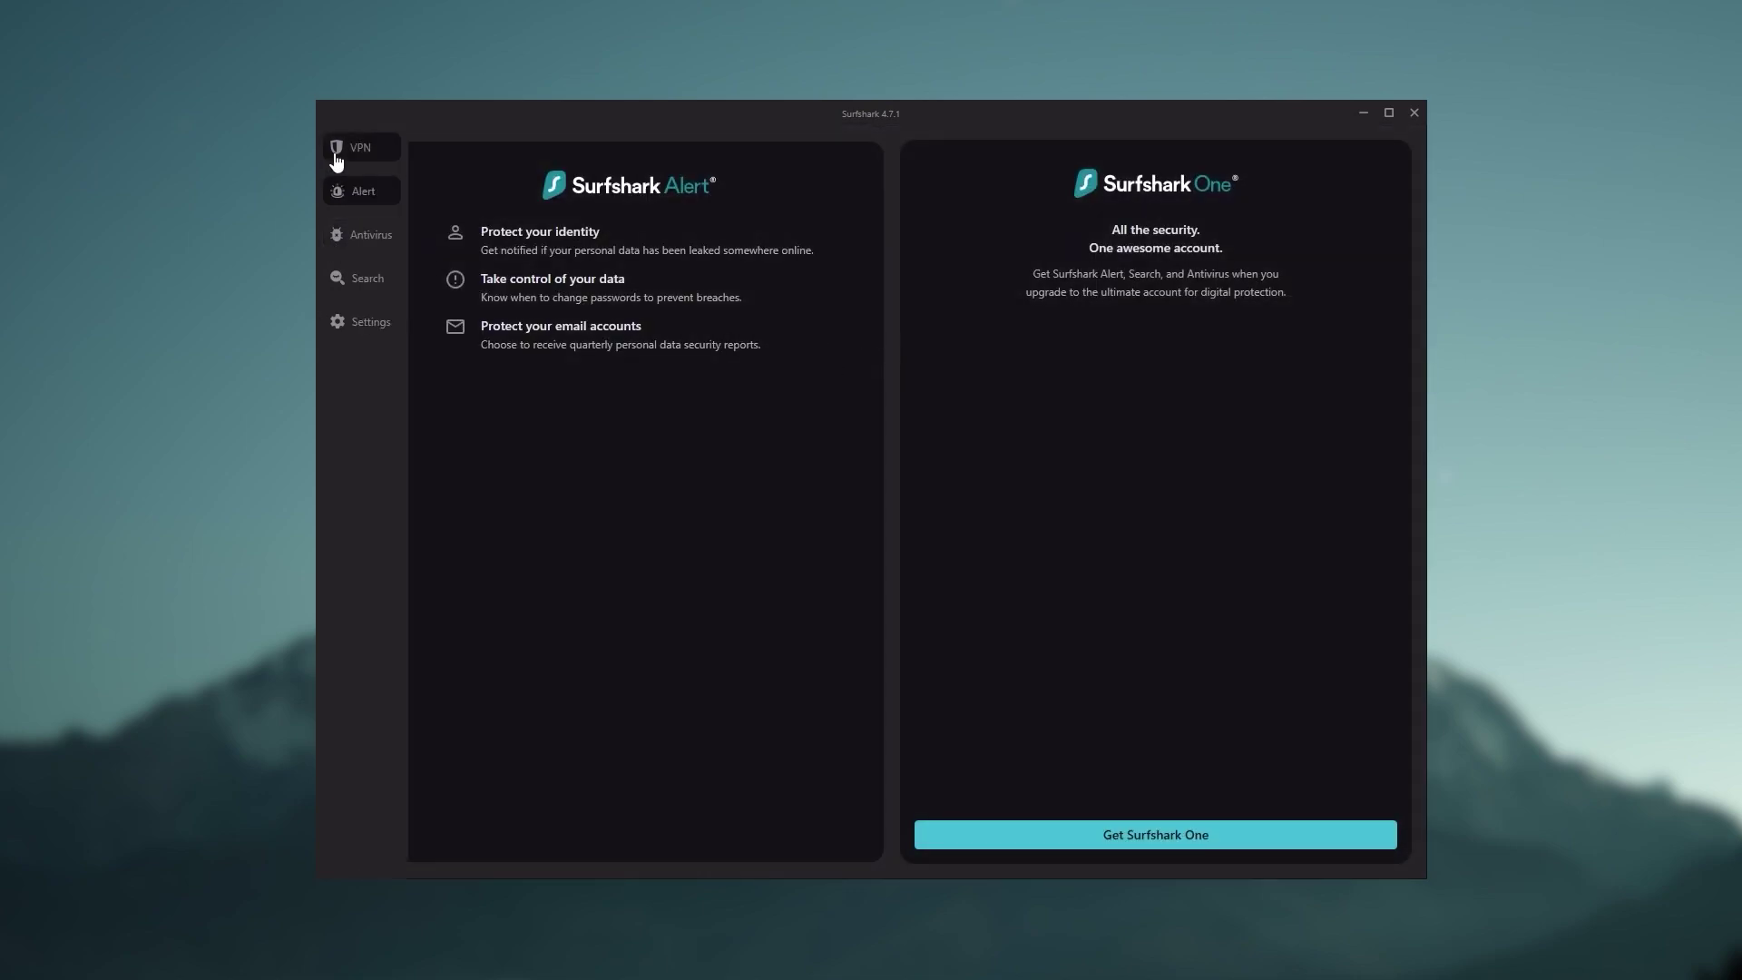
click(335, 148)
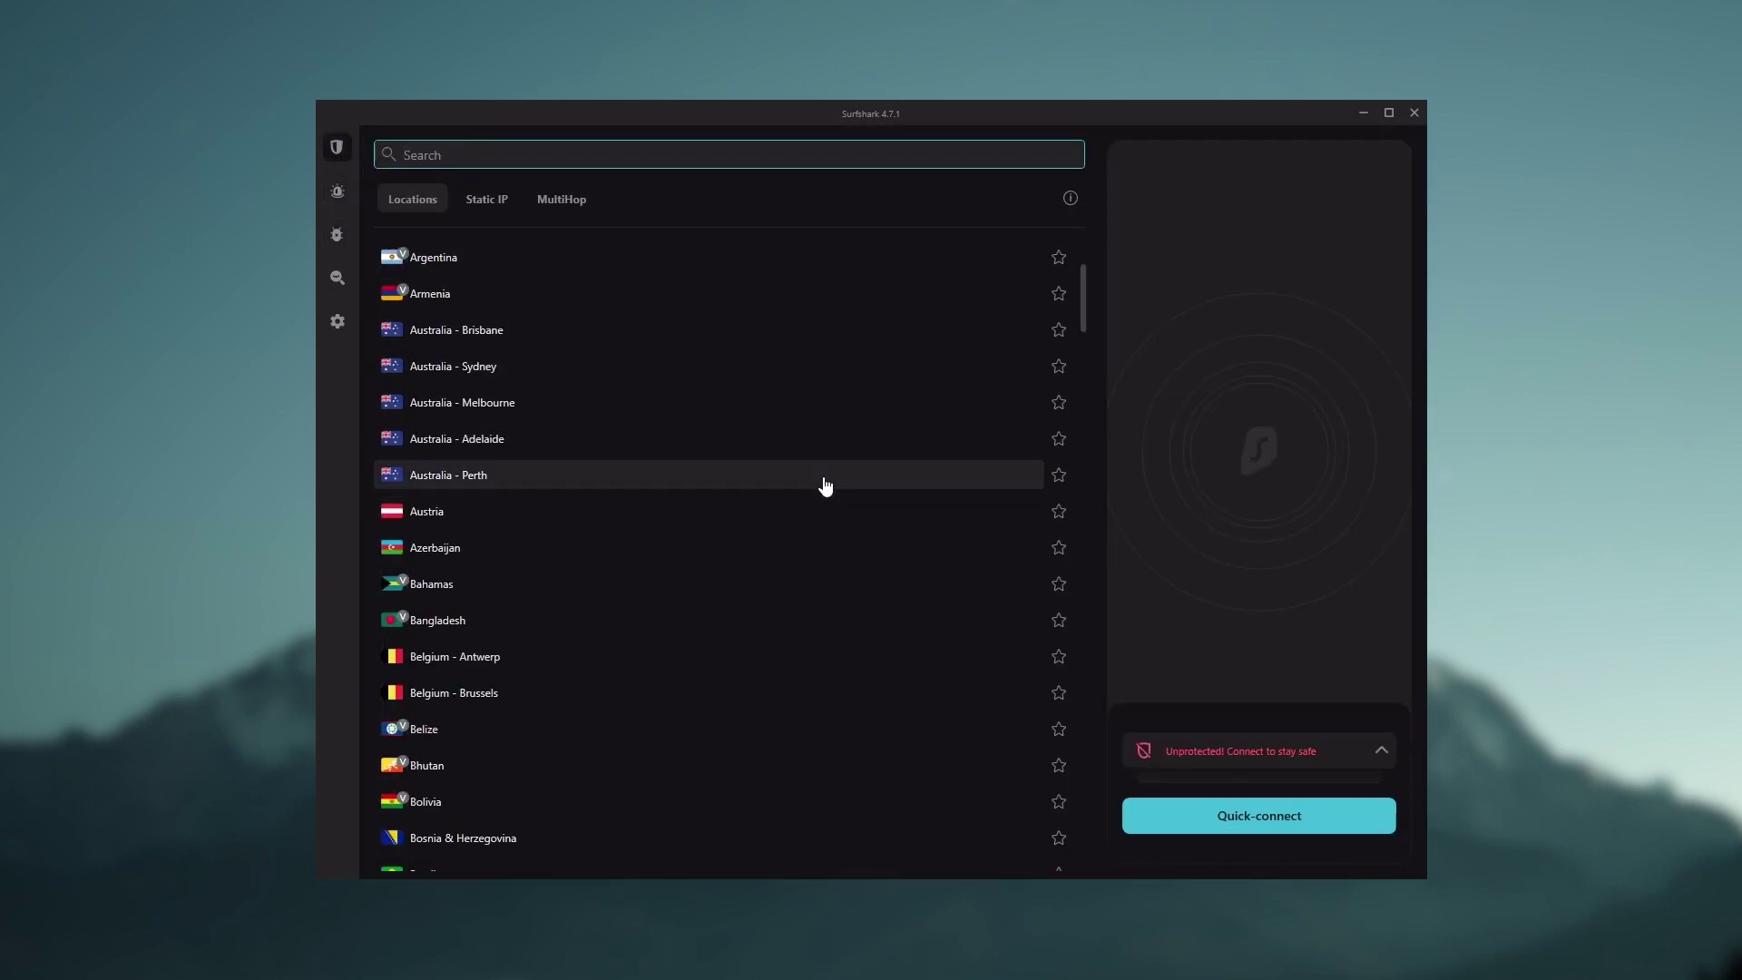